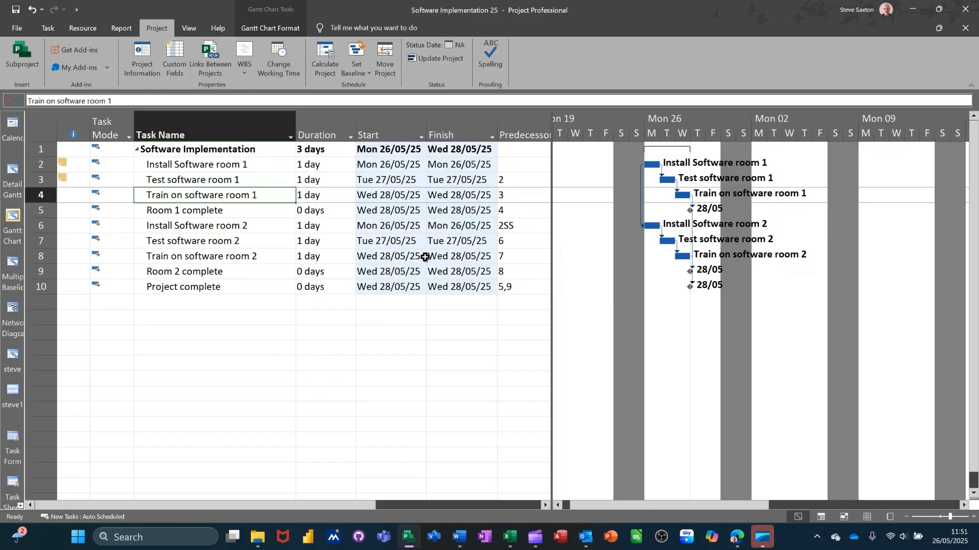
Review the task names, predecessors and resource assignments of the Software Implementation plan in the task table
{"action": "left_click_drag", "start_coordinate": [252, 164], "coordinate": [252, 283]}
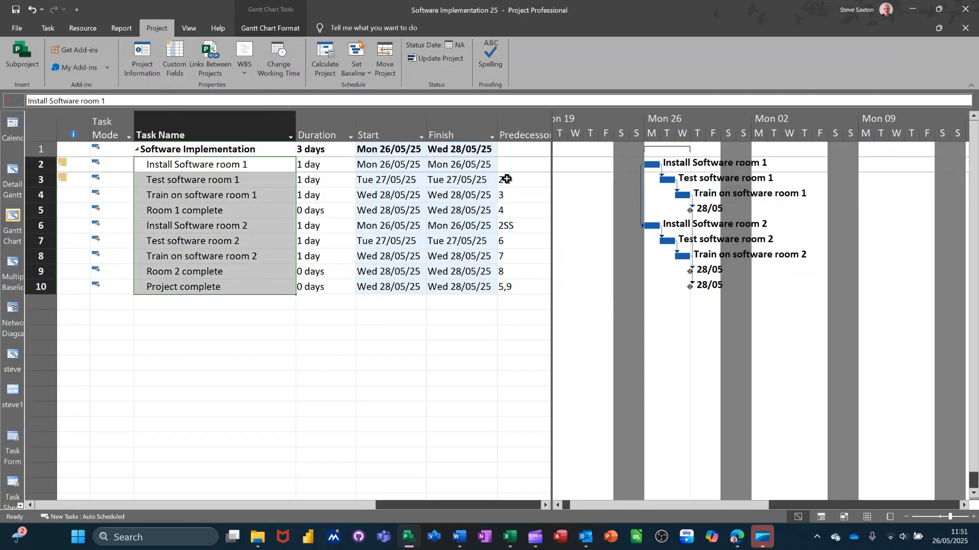
{"action": "left_click_drag", "start_coordinate": [506, 175], "coordinate": [510, 283]}
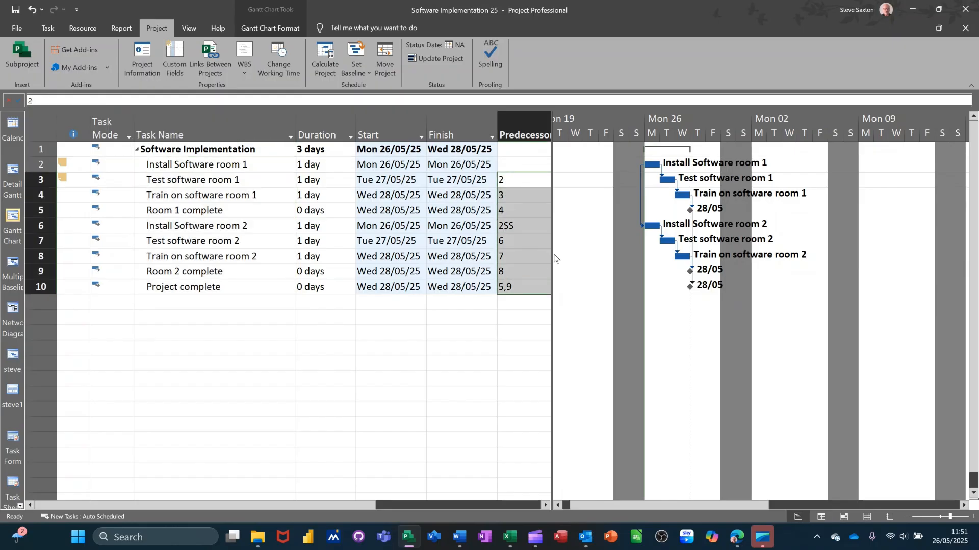
{"action": "left_click_drag", "start_coordinate": [550, 253], "coordinate": [685, 255]}
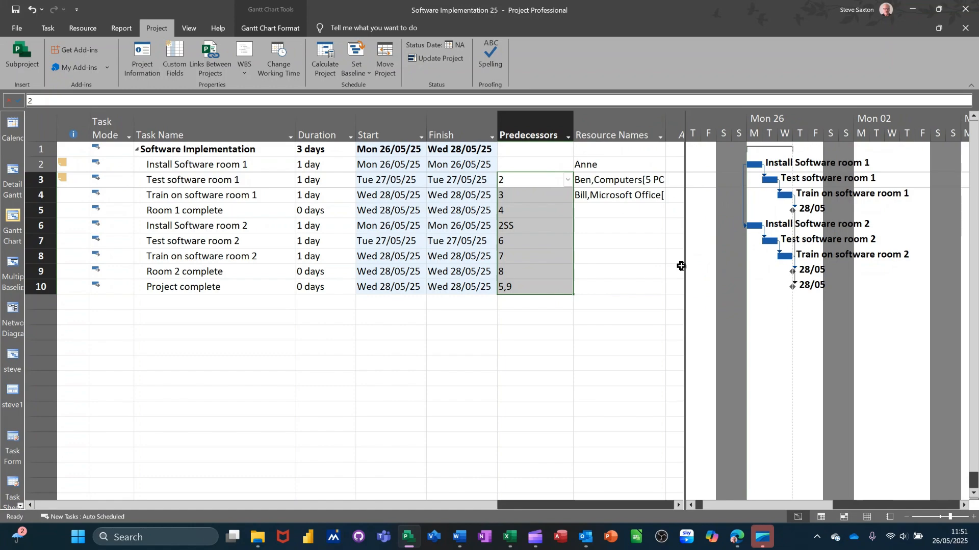
{"action": "left_click_drag", "start_coordinate": [683, 265], "coordinate": [496, 260]}
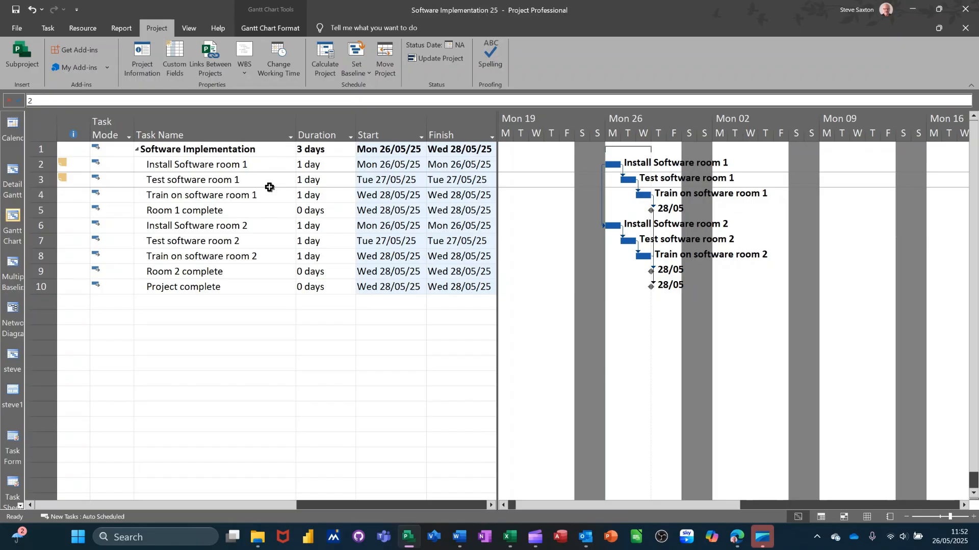
Set the baseline for the entire project, using the default Baseline slot
{"action": "left_click", "coordinate": [180, 181]}
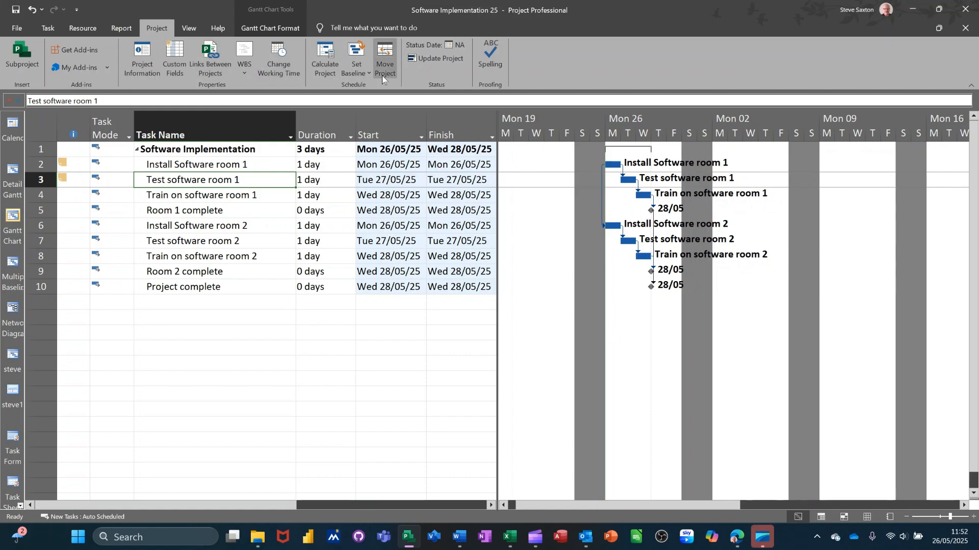
{"action": "left_click", "coordinate": [364, 73]}
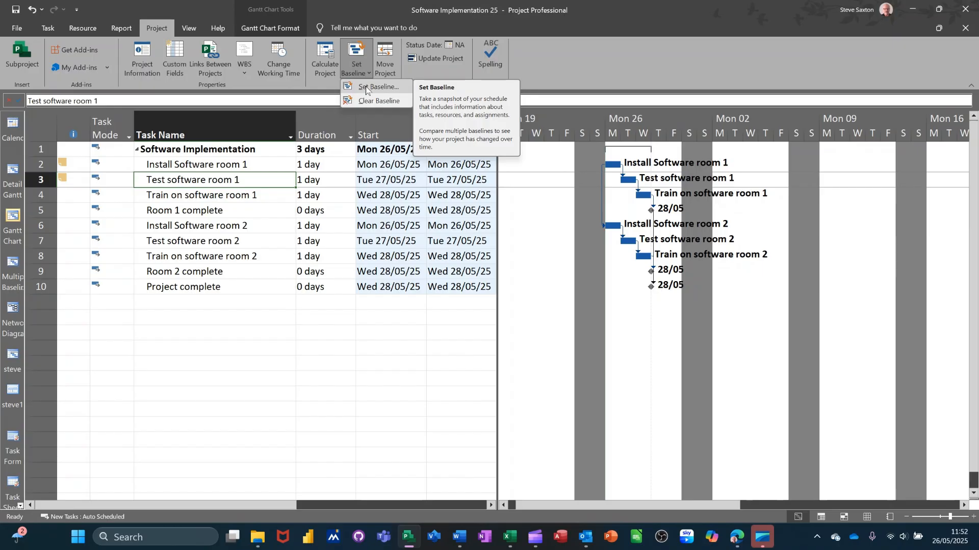
{"action": "left_click", "coordinate": [365, 86]}
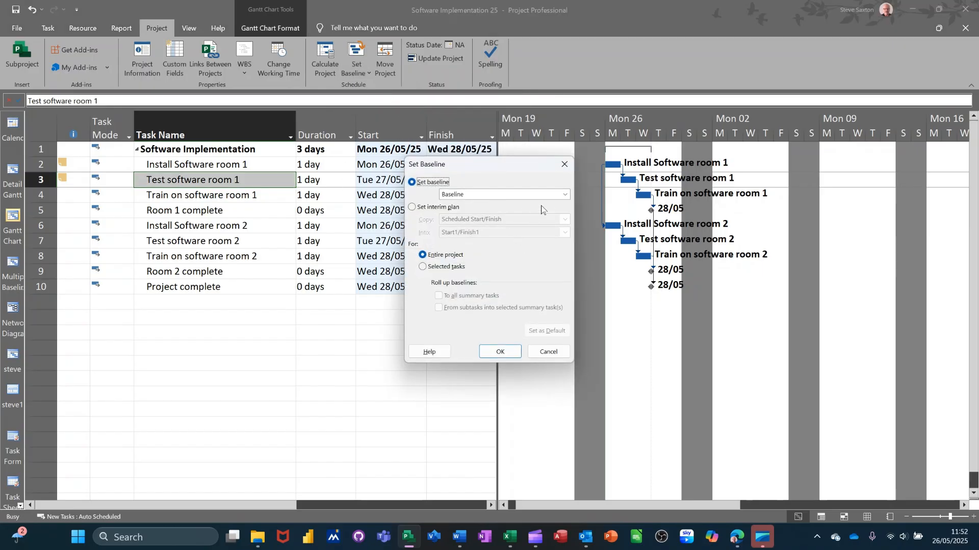
{"action": "left_click", "coordinate": [566, 196]}
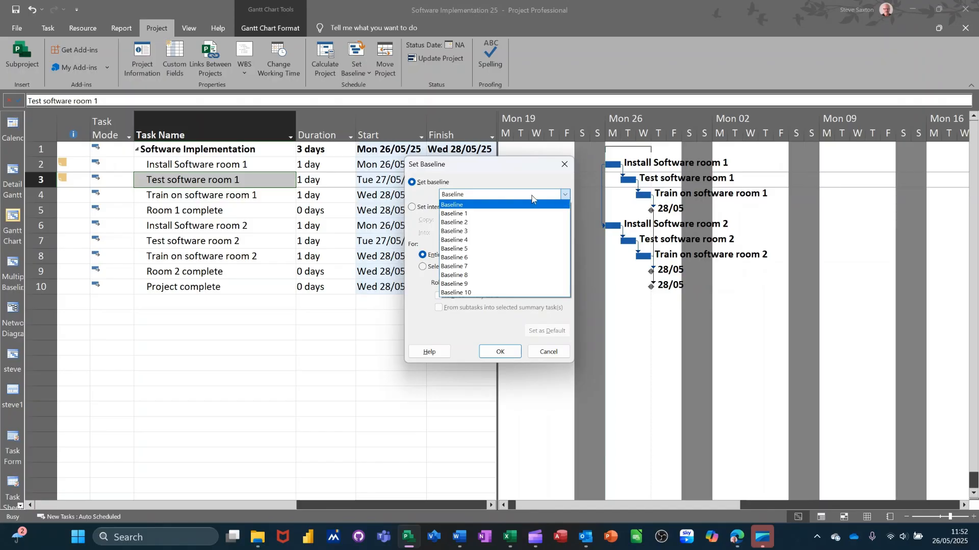
{"action": "left_click", "coordinate": [497, 206]}
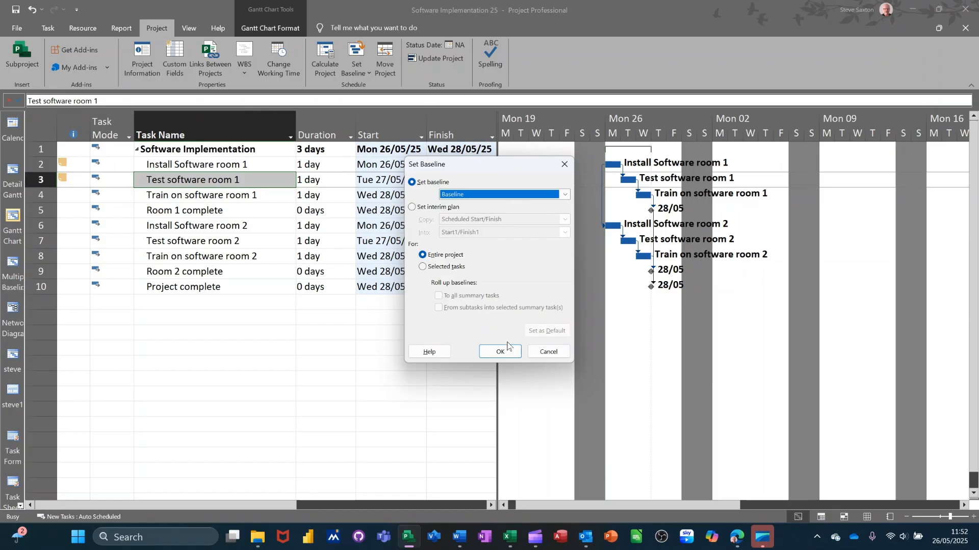
{"action": "left_click", "coordinate": [496, 353]}
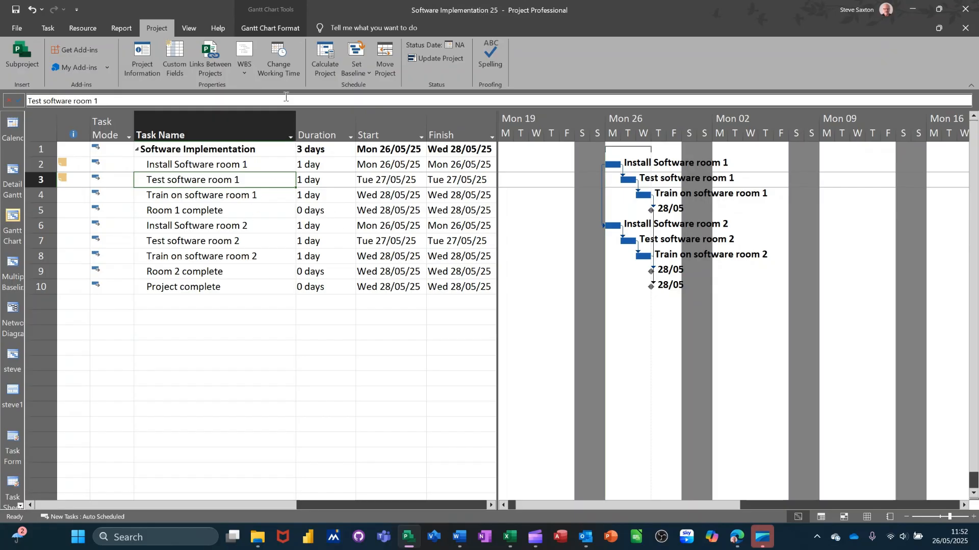
Show the Cost table in the Gantt Chart view to compare total, baseline and variance costs
{"action": "left_click", "coordinate": [188, 28]}
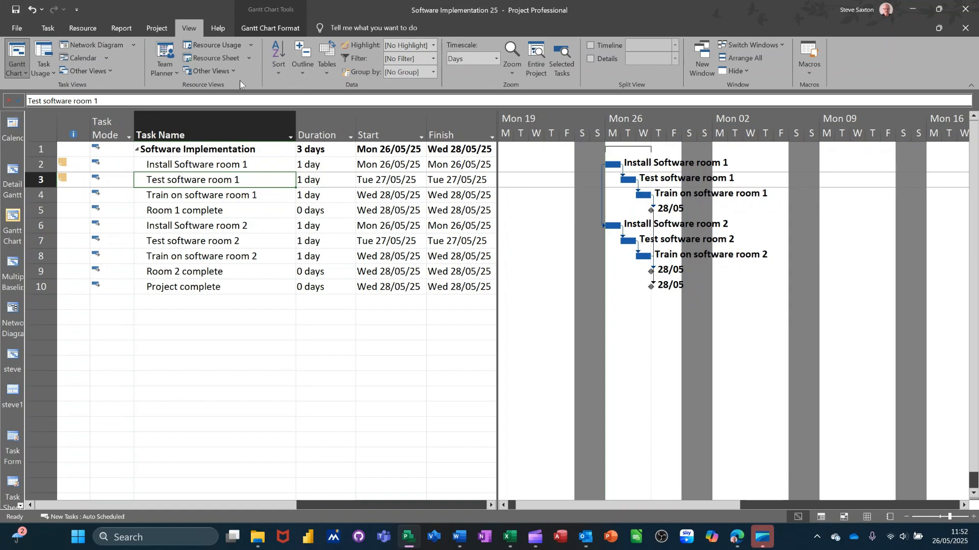
{"action": "left_click", "coordinate": [327, 75]}
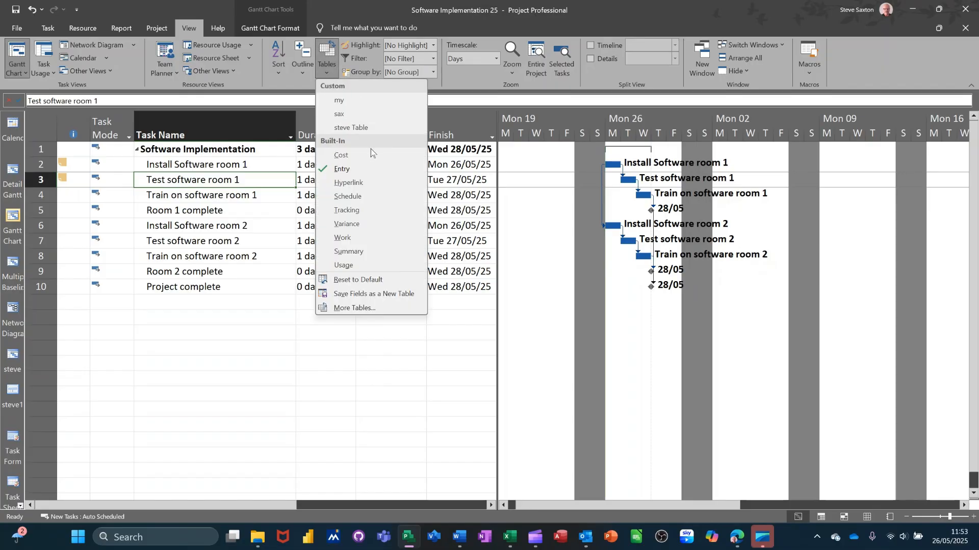
{"action": "left_click", "coordinate": [357, 155]}
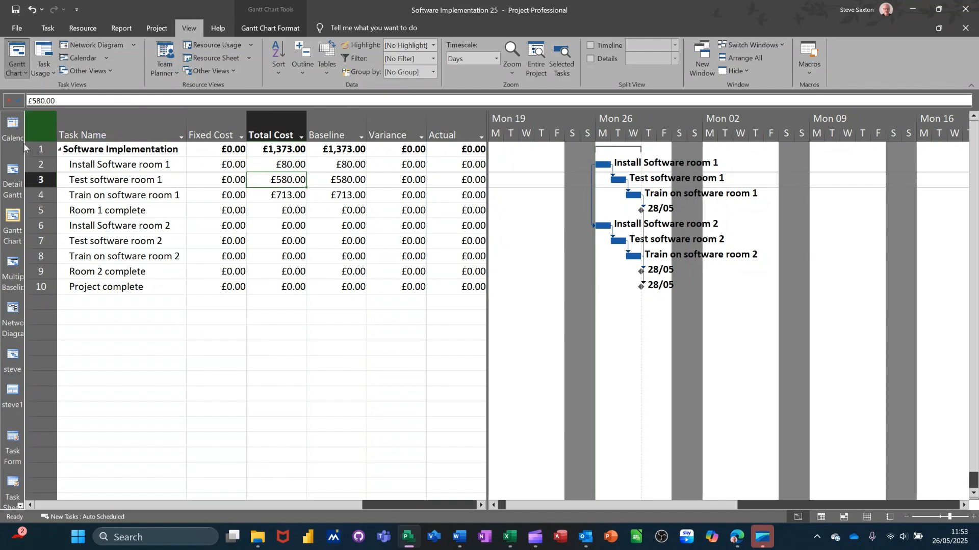
Hide the View Bar and show it again
{"action": "right_click", "coordinate": [5, 413]}
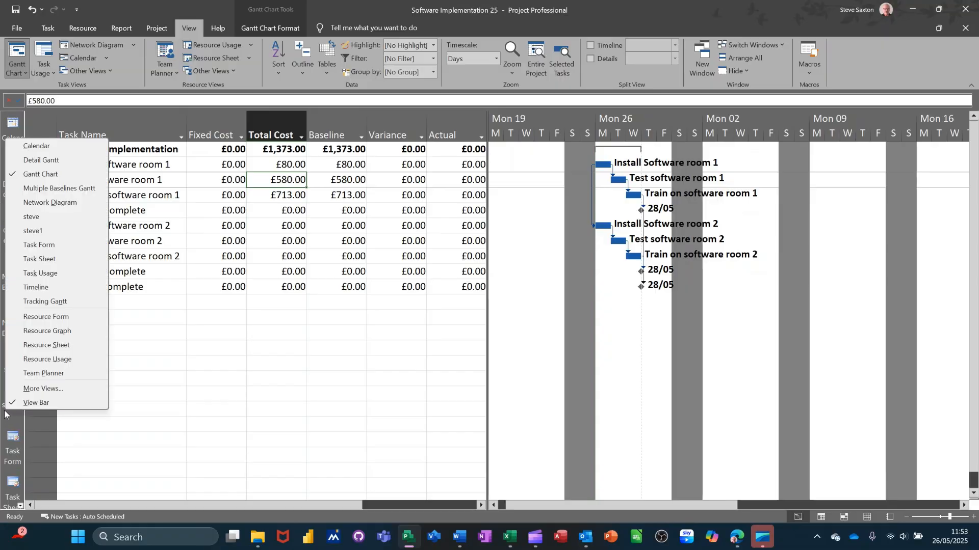
{"action": "left_click", "coordinate": [33, 403]}
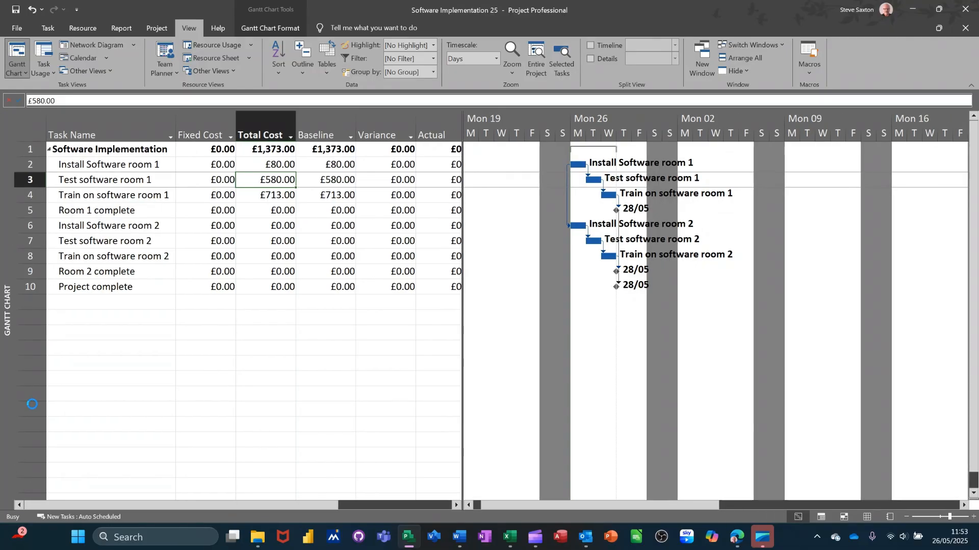
{"action": "right_click", "coordinate": [5, 376]}
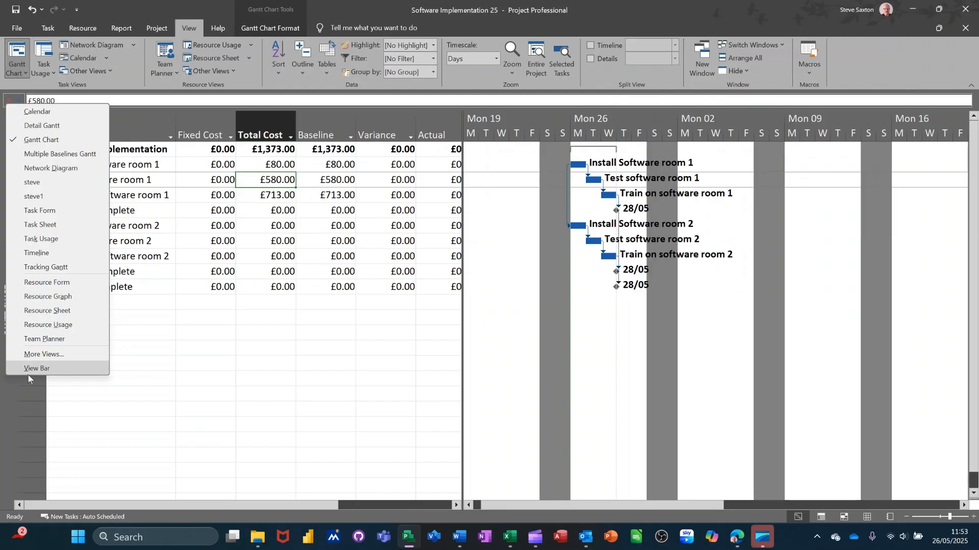
{"action": "left_click", "coordinate": [29, 376]}
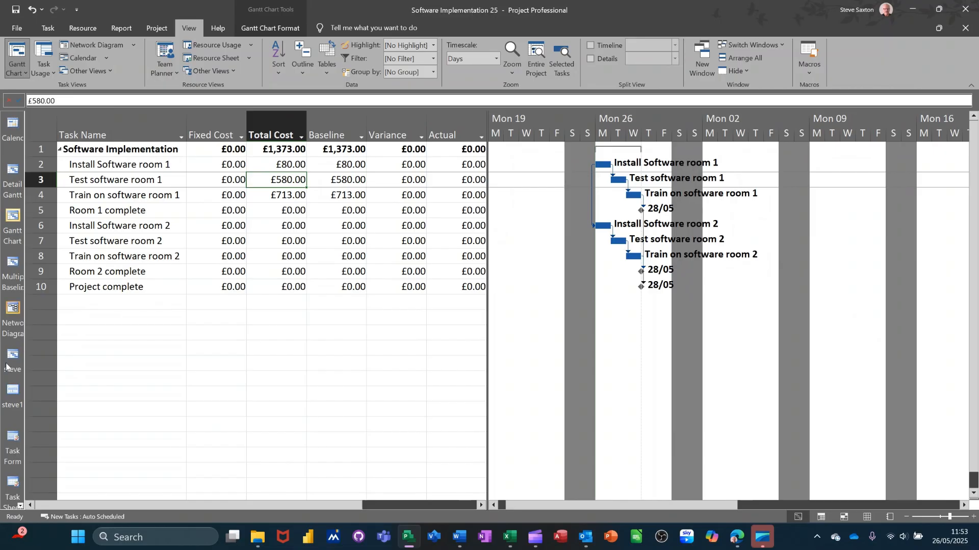
Switch to the Tracking Gantt view and widen its table to show the columns through Predecessors
{"action": "right_click", "coordinate": [9, 413]}
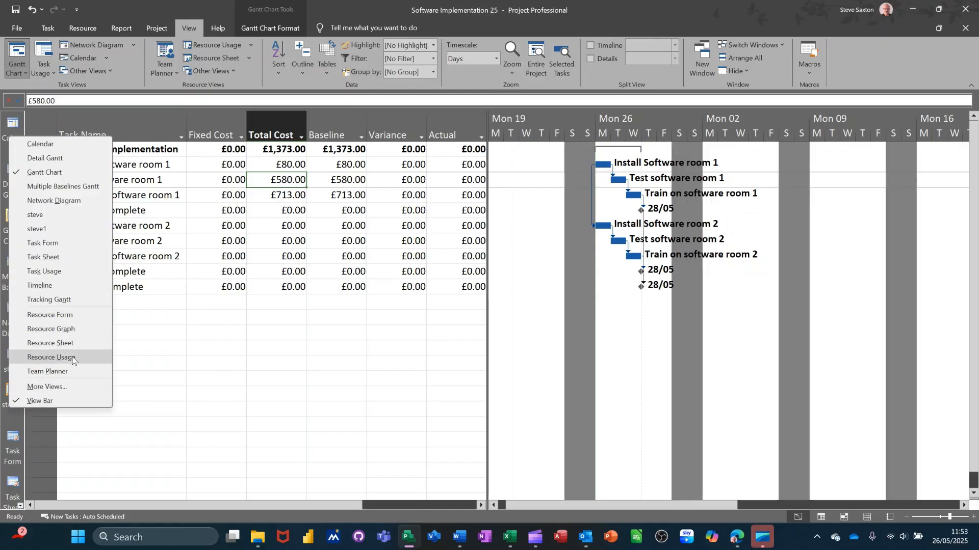
{"action": "left_click", "coordinate": [48, 300]}
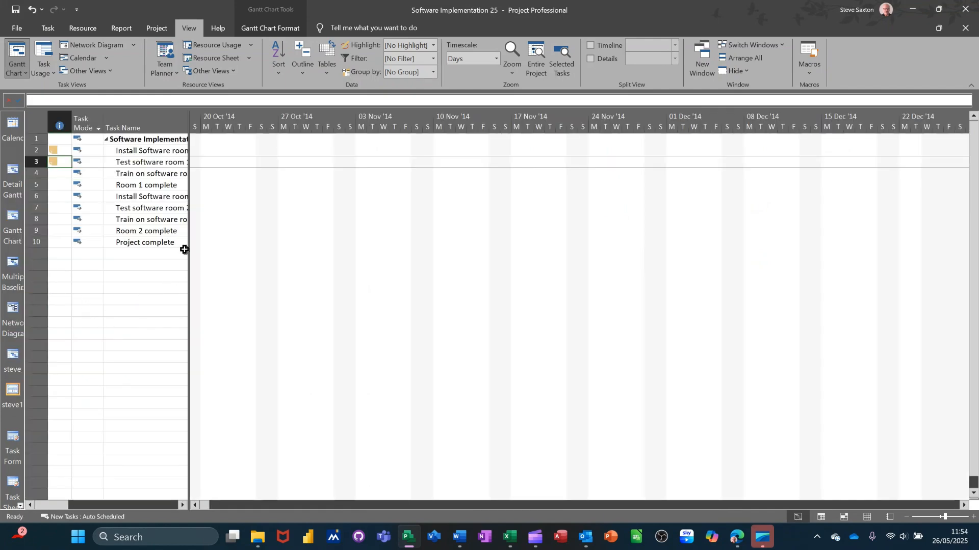
{"action": "left_click_drag", "start_coordinate": [189, 252], "coordinate": [439, 280]}
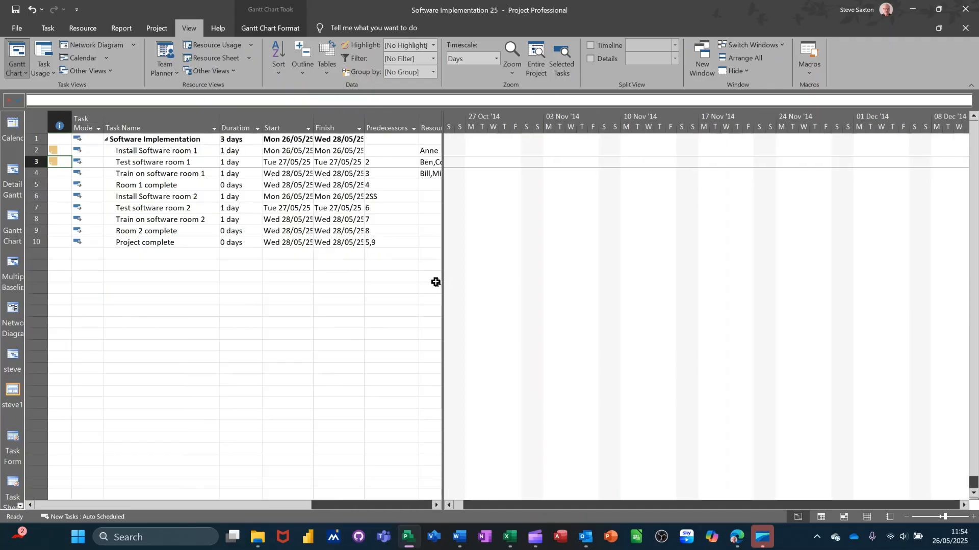
Bring the bar of the task Train on software room 1 into view on the timescale
{"action": "left_click", "coordinate": [178, 171]}
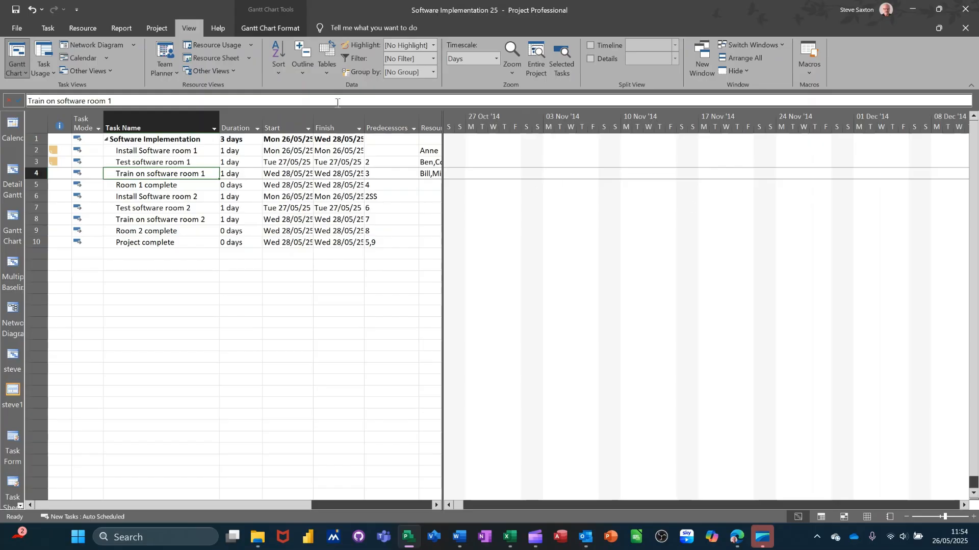
{"action": "left_click", "coordinate": [51, 29]}
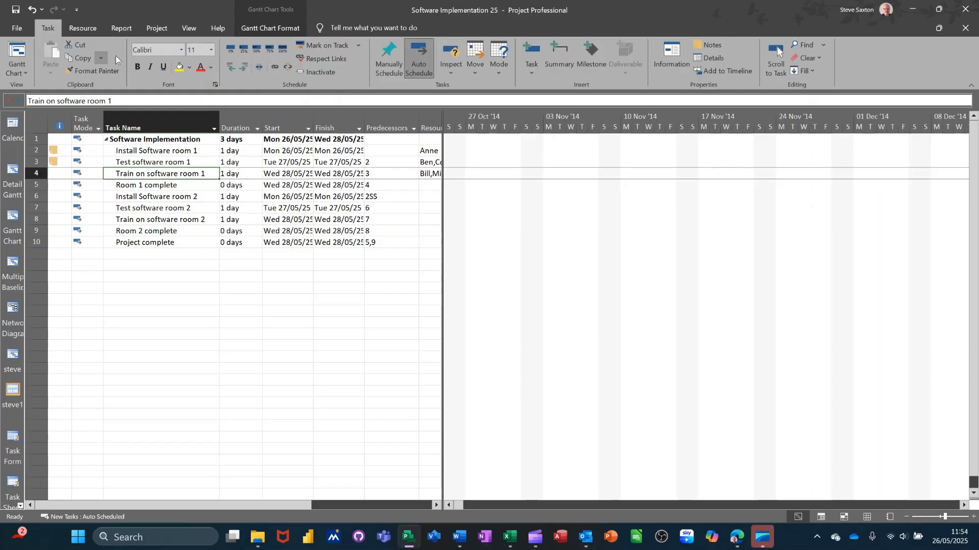
{"action": "left_click", "coordinate": [775, 56]}
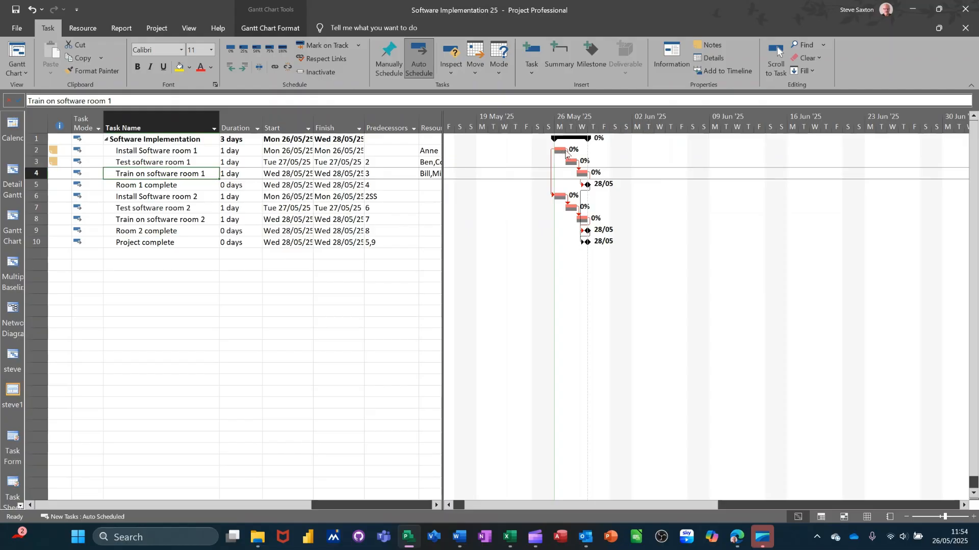
Turn the Critical Tasks bar formatting off and back on
{"action": "left_click", "coordinate": [282, 29]}
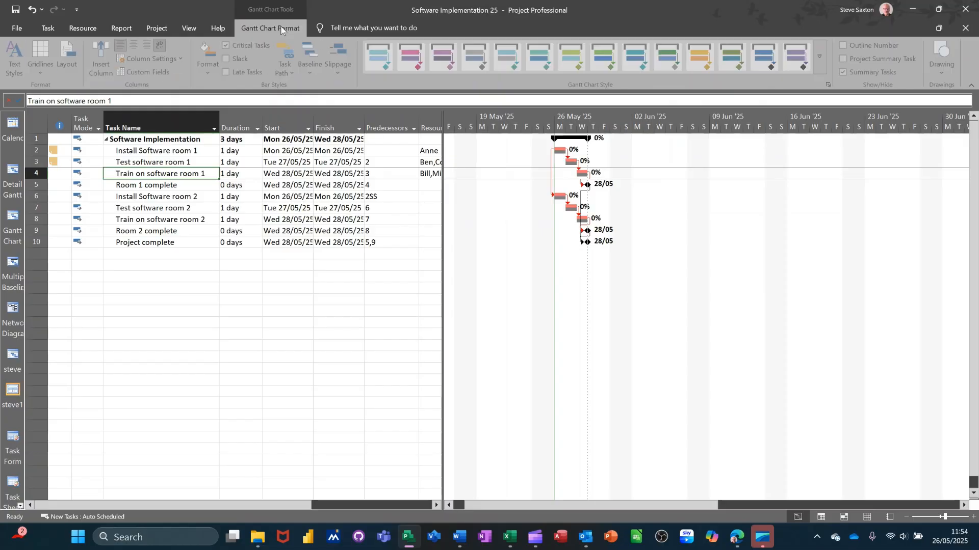
{"action": "left_click", "coordinate": [227, 45]}
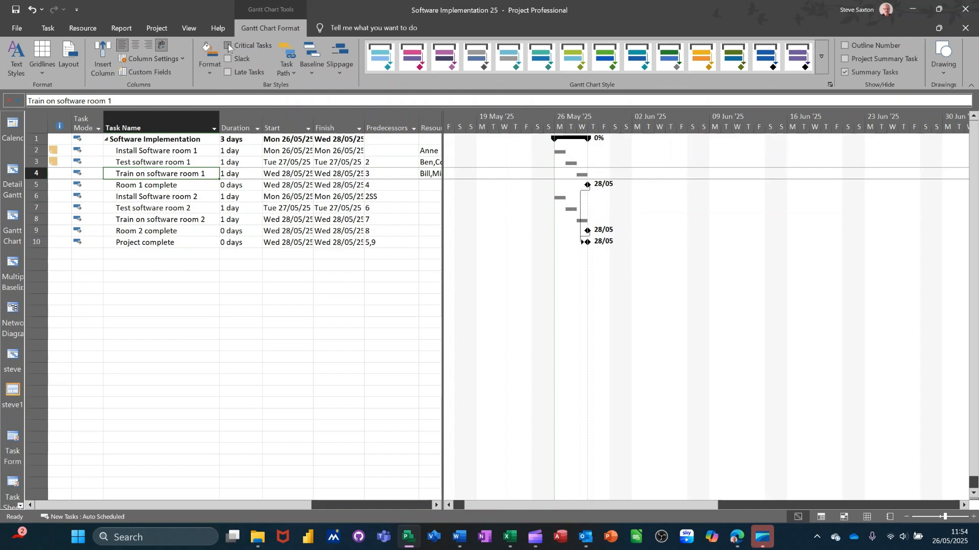
{"action": "left_click", "coordinate": [228, 45]}
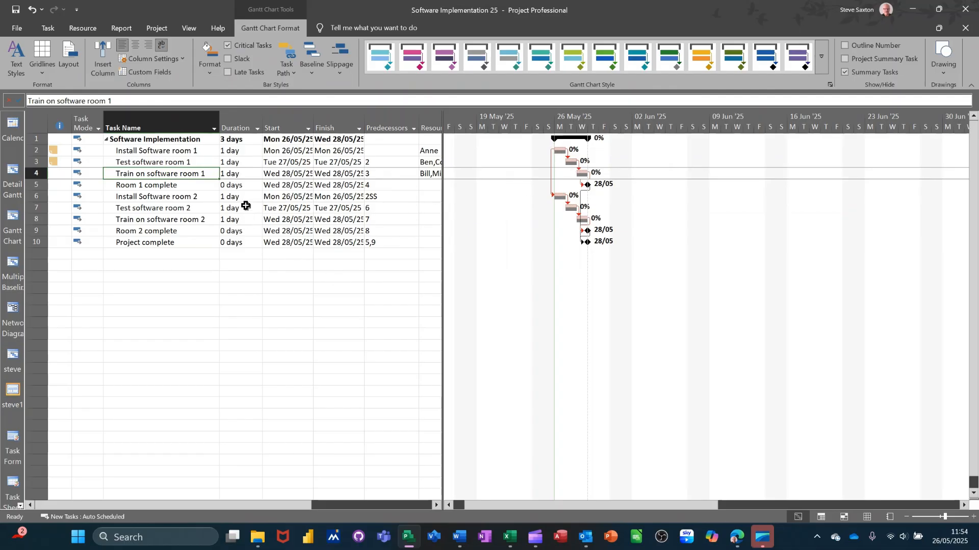
Apply the Tracking table to the Tracking Gantt, widen it and remove its Phys. % Comp. column
{"action": "left_click", "coordinate": [182, 29]}
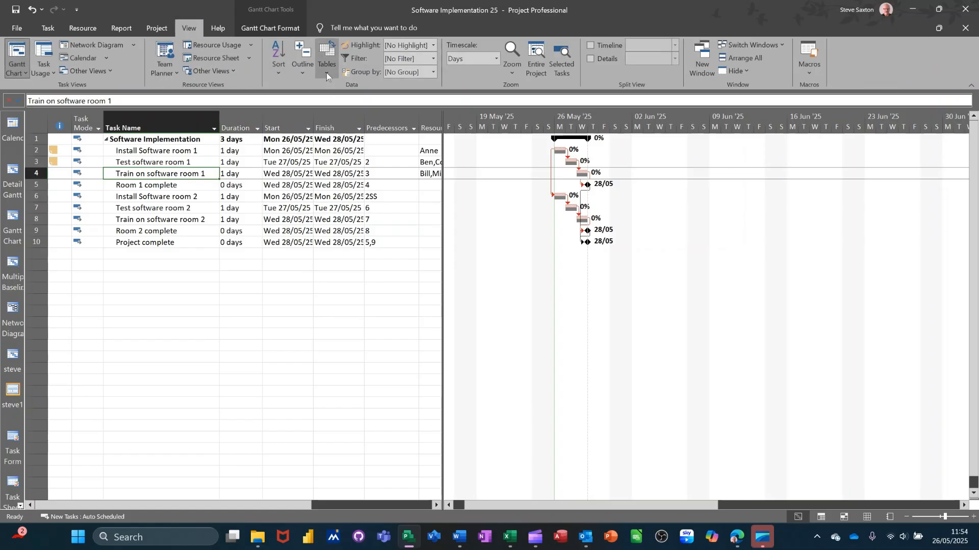
{"action": "left_click", "coordinate": [326, 73]}
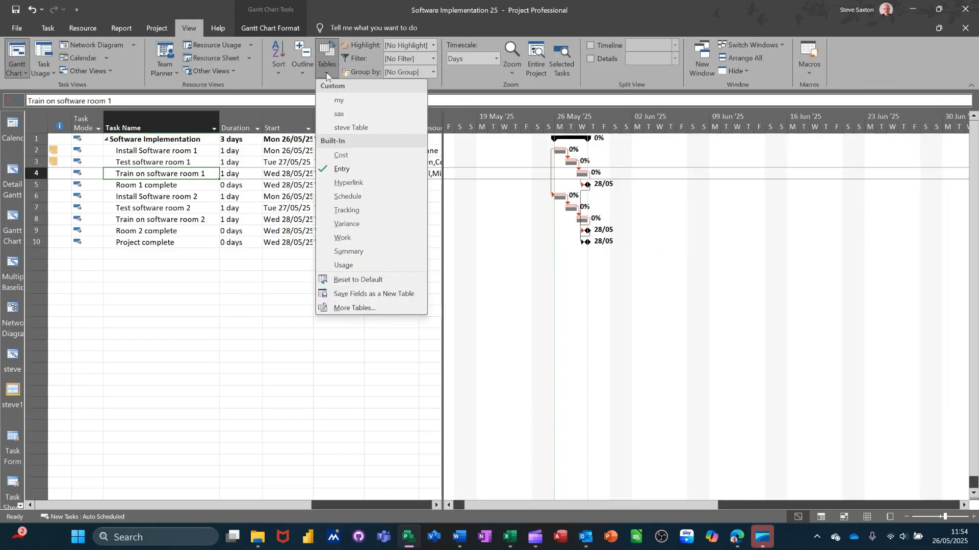
{"action": "left_click", "coordinate": [362, 210]}
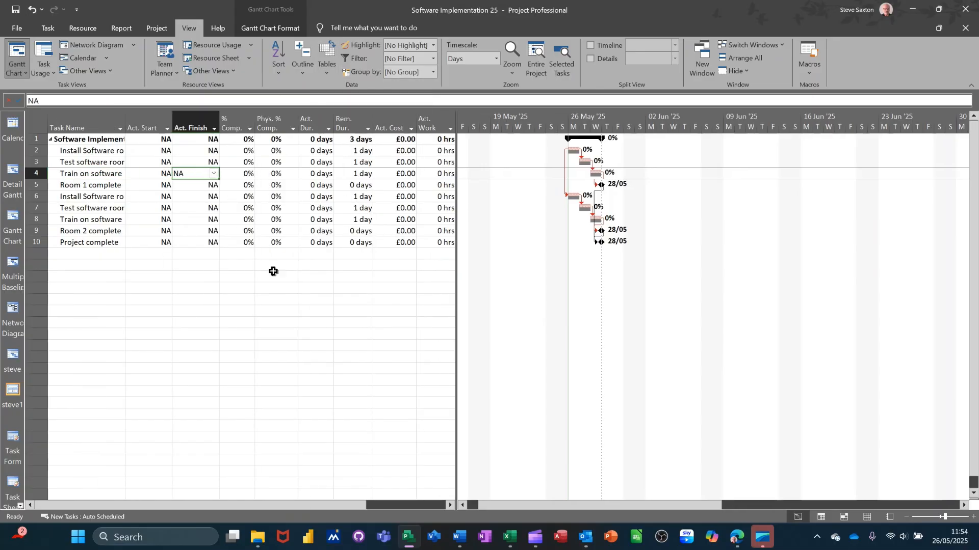
{"action": "left_click_drag", "start_coordinate": [461, 279], "coordinate": [522, 278]}
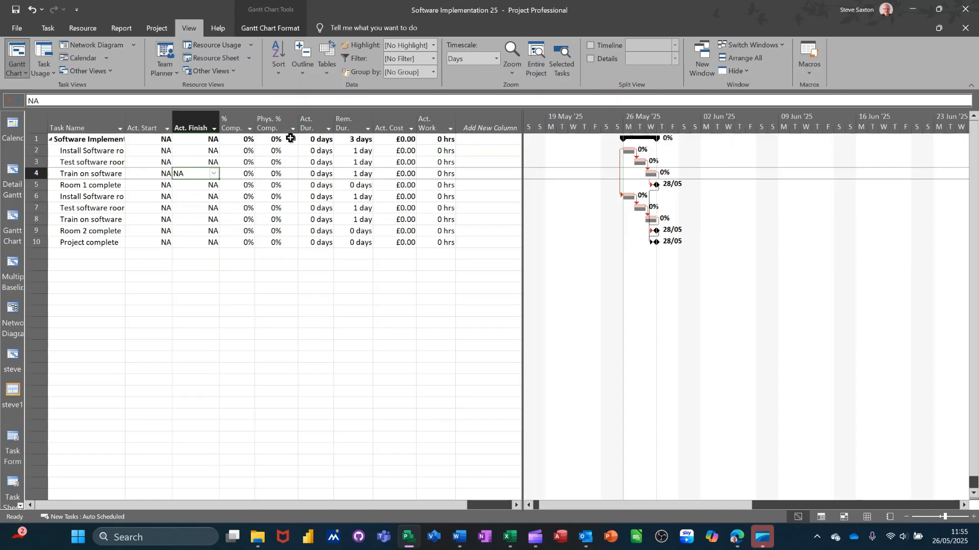
{"action": "left_click", "coordinate": [266, 127]}
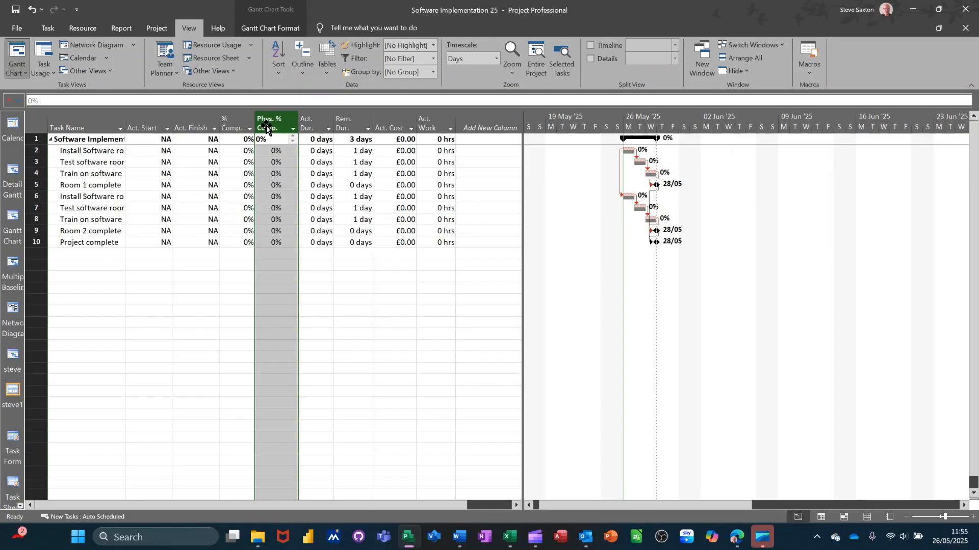
{"action": "key", "text": "Delete"}
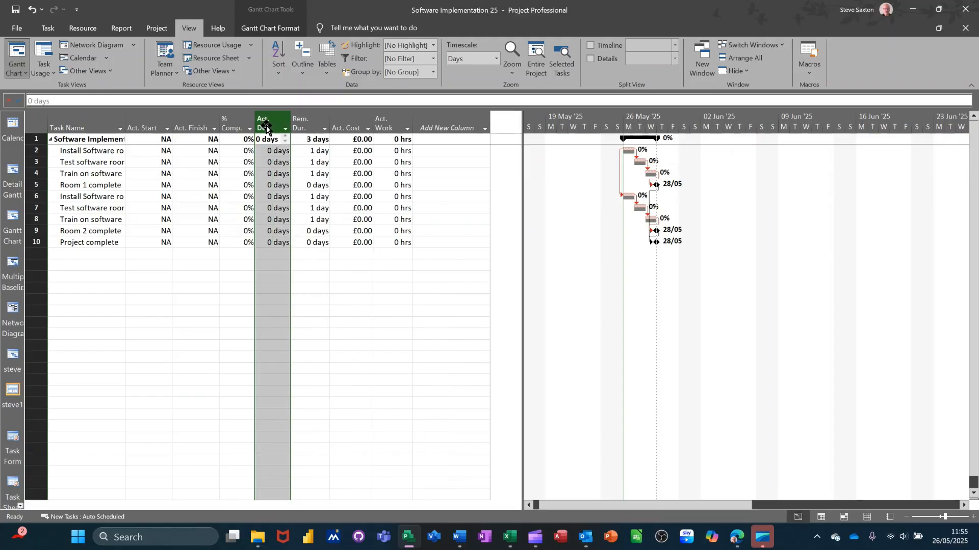
Insert a Baseline Start column before the Act. Start column in the Tracking table
{"action": "right_click", "coordinate": [150, 121]}
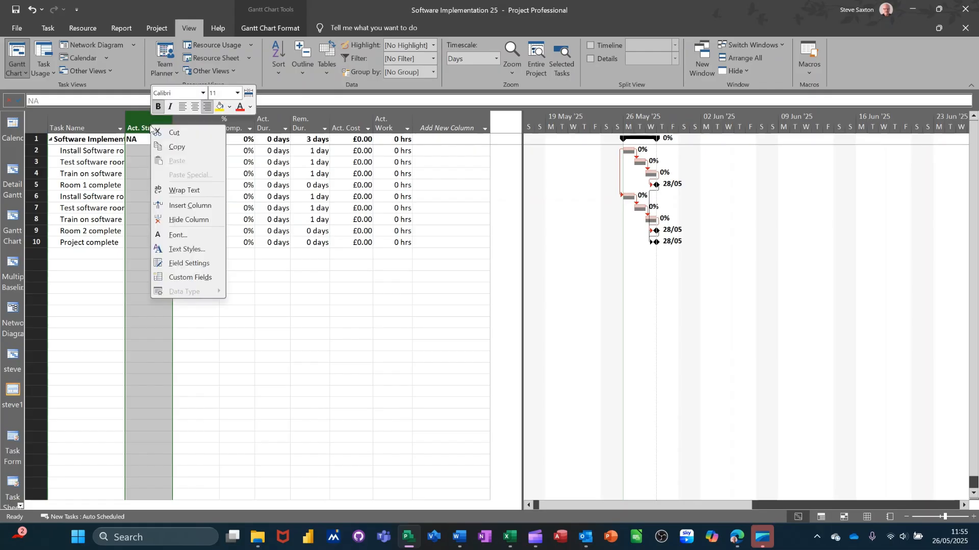
{"action": "left_click", "coordinate": [182, 206]}
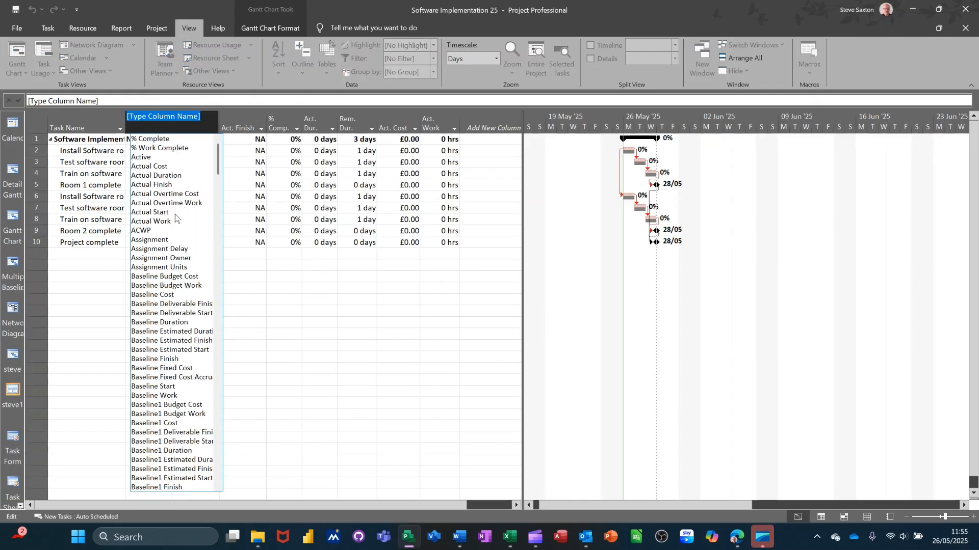
{"action": "scroll", "coordinate": [177, 248], "scroll_direction": "down", "scroll_amount": 1}
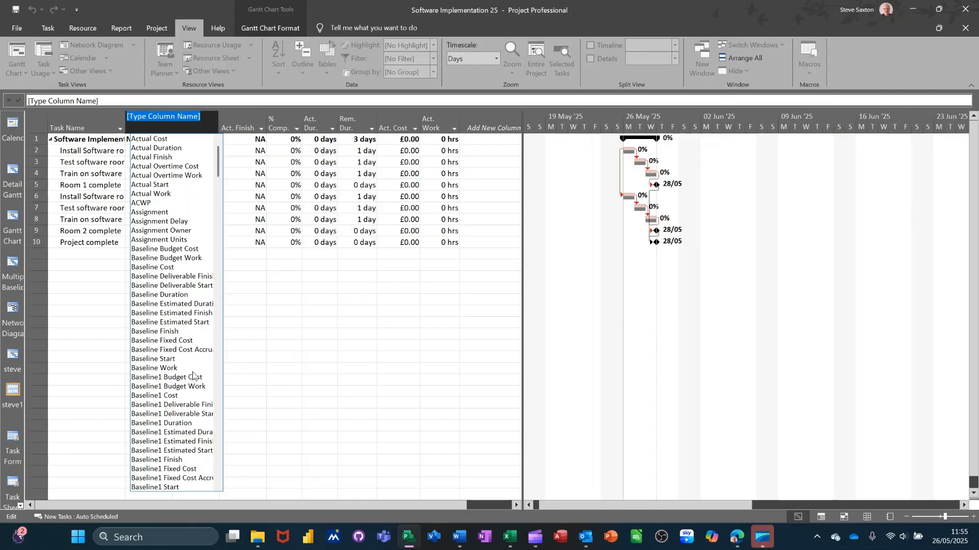
{"action": "left_click", "coordinate": [162, 360]}
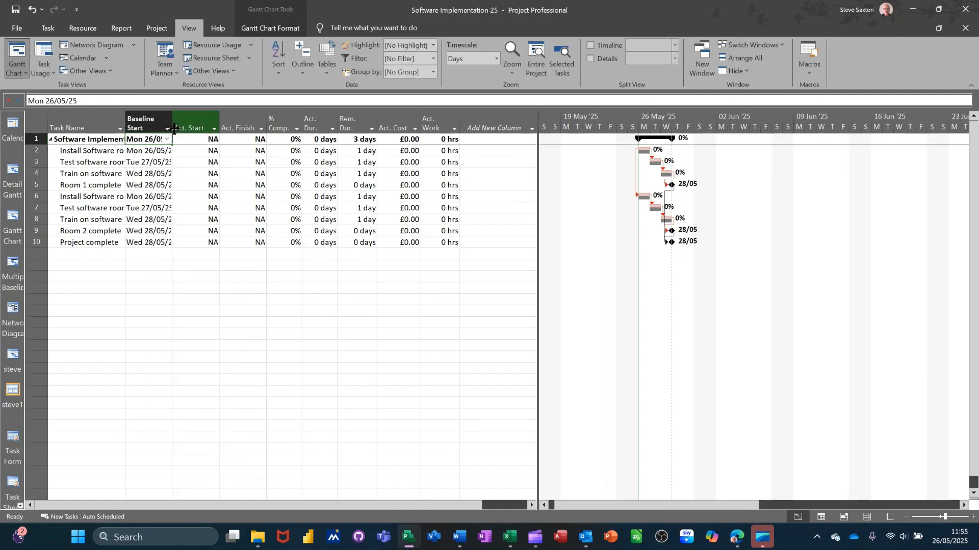
Insert a Baseline Finish column before the Act. Finish column
{"action": "left_click", "coordinate": [235, 126]}
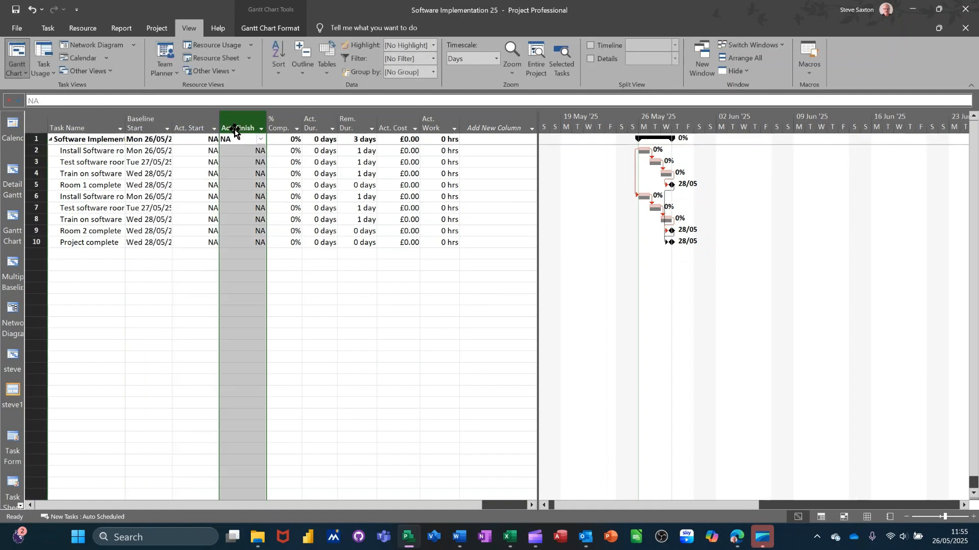
{"action": "right_click", "coordinate": [234, 126]}
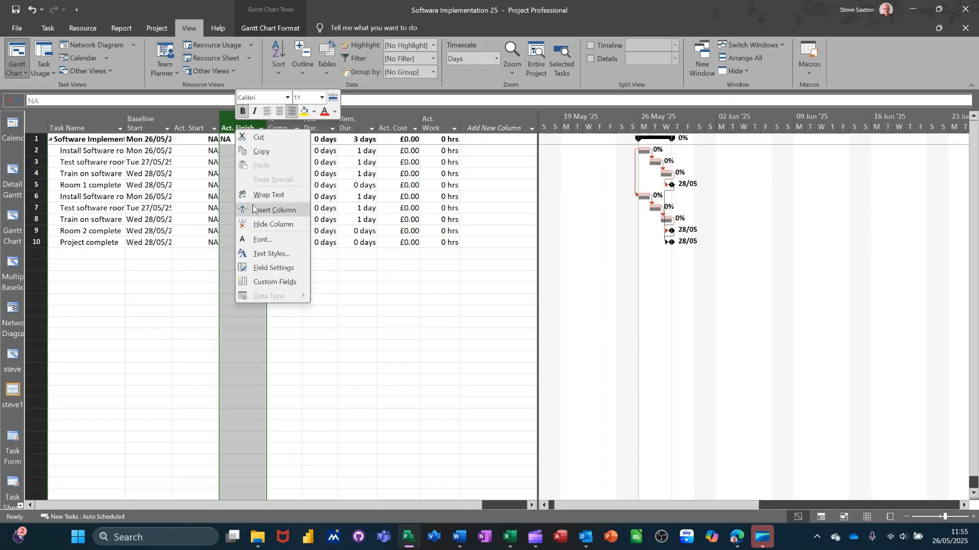
{"action": "left_click", "coordinate": [274, 210]}
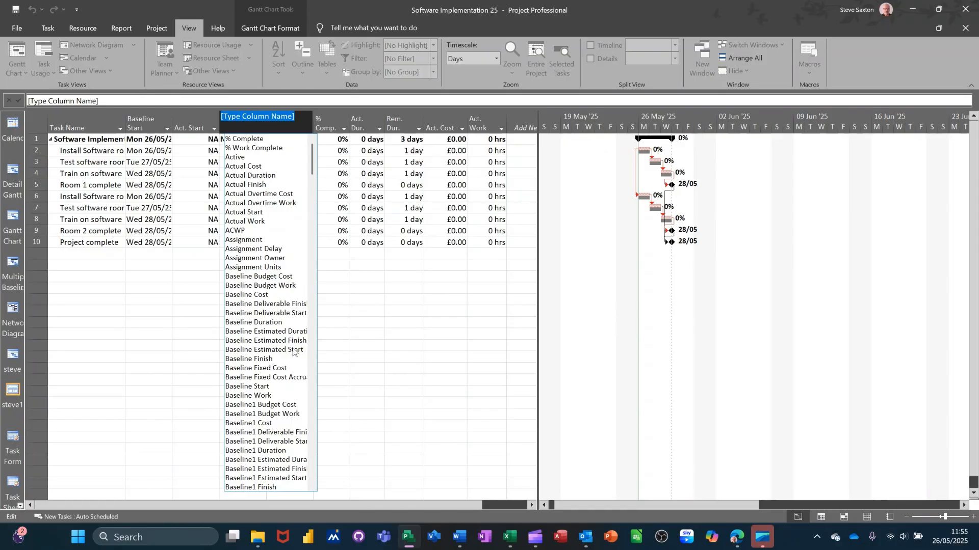
{"action": "left_click", "coordinate": [250, 360]}
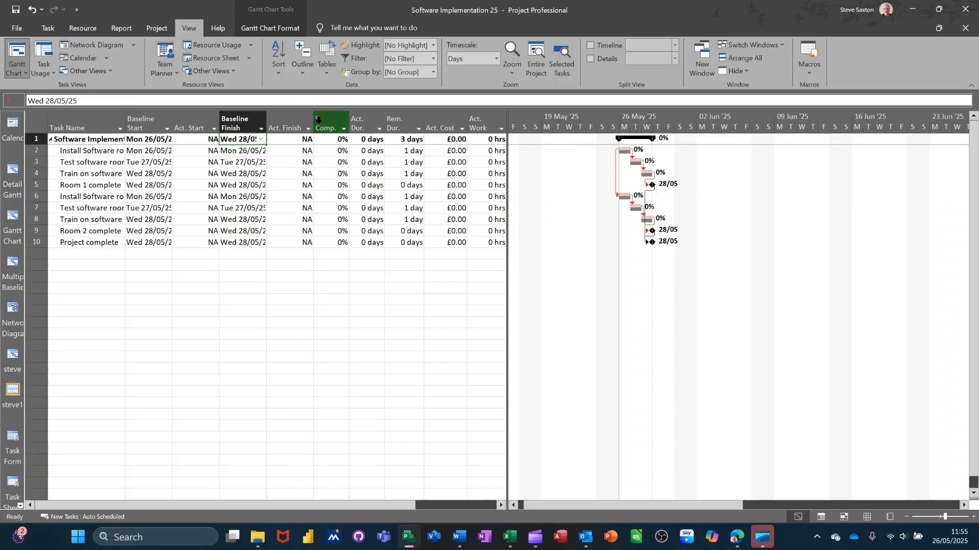
Insert a Baseline Duration column before the % Comp. column
{"action": "right_click", "coordinate": [320, 124]}
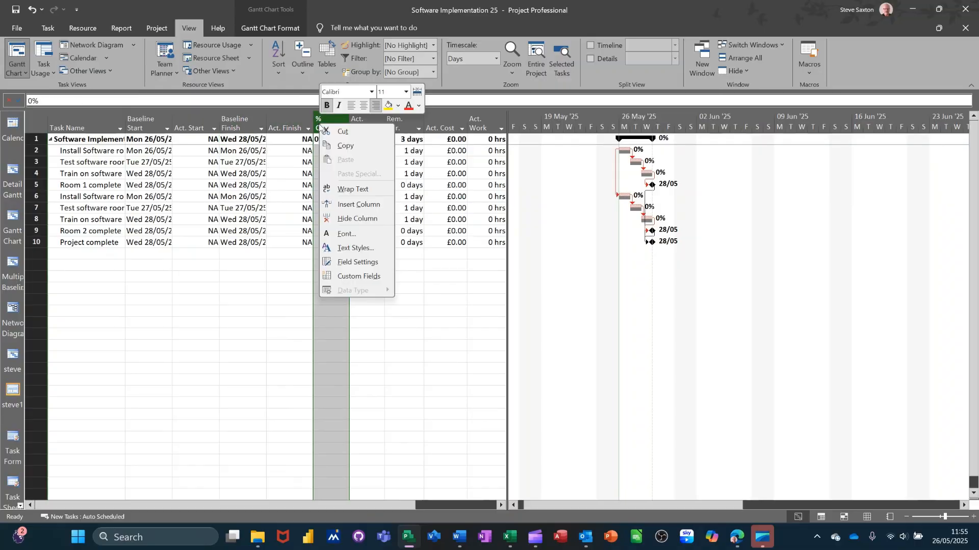
{"action": "left_click", "coordinate": [331, 209]}
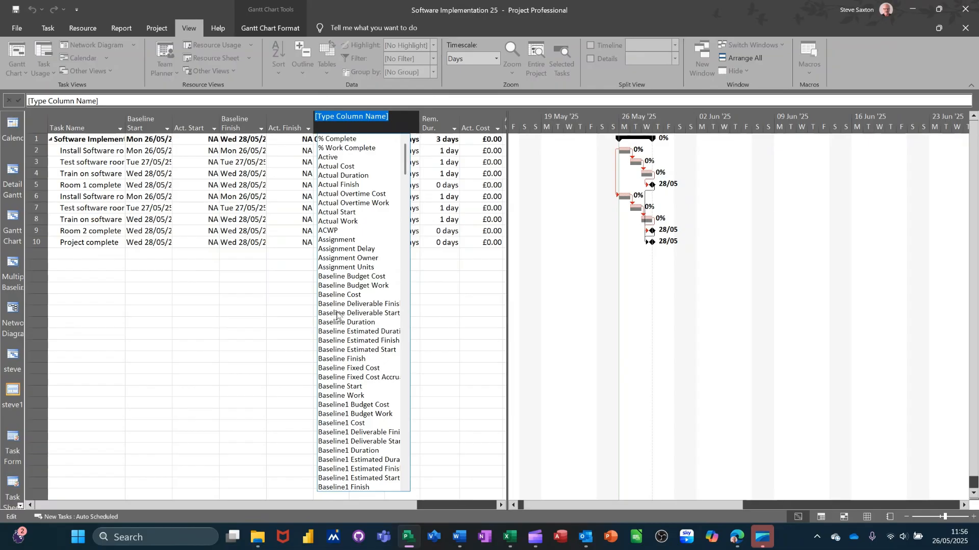
{"action": "left_click", "coordinate": [333, 322]}
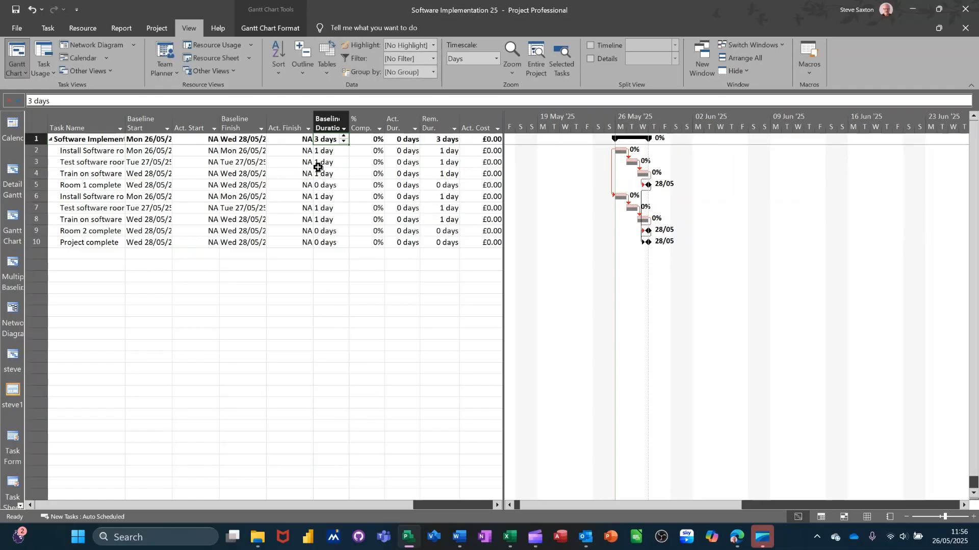
Reorder the columns so that Baseline Start, Baseline Finish and Baseline Duration stand together ahead of Act. Start
{"action": "left_click", "coordinate": [334, 116]}
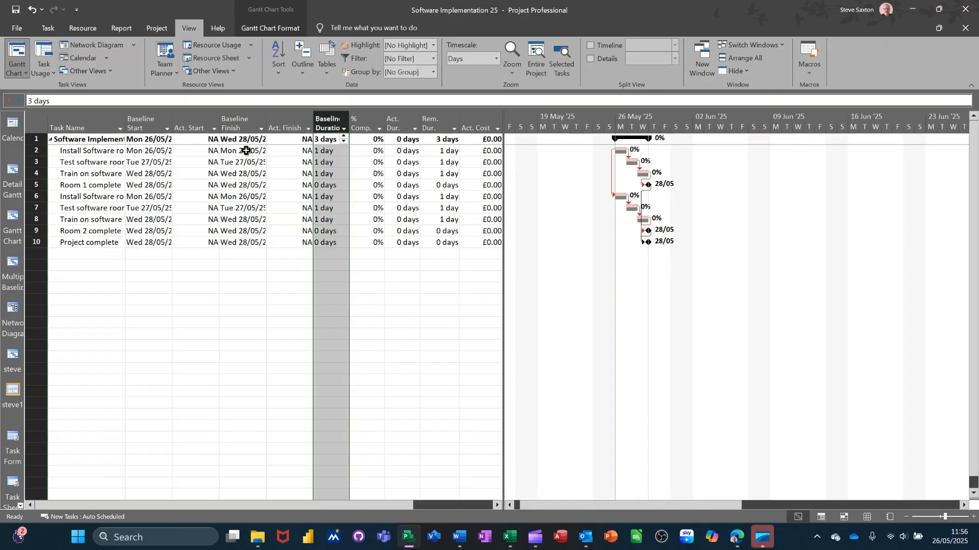
{"action": "left_click", "coordinate": [189, 122]}
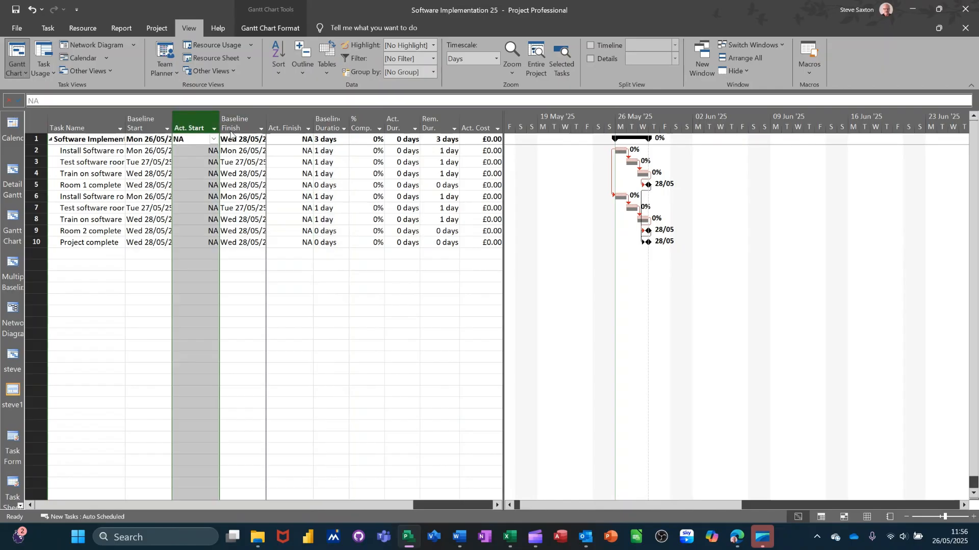
{"action": "left_click_drag", "start_coordinate": [240, 128], "coordinate": [254, 133]}
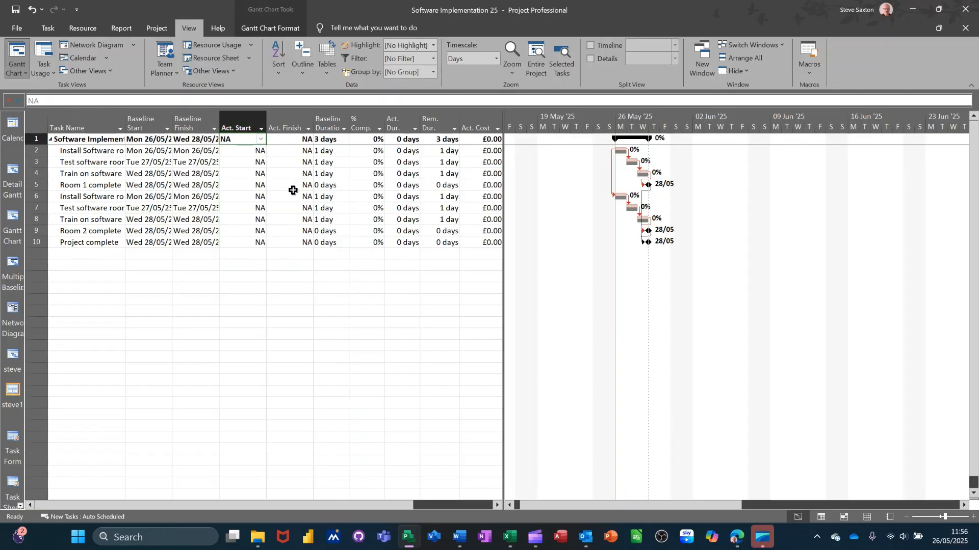
{"action": "left_click", "coordinate": [324, 120]}
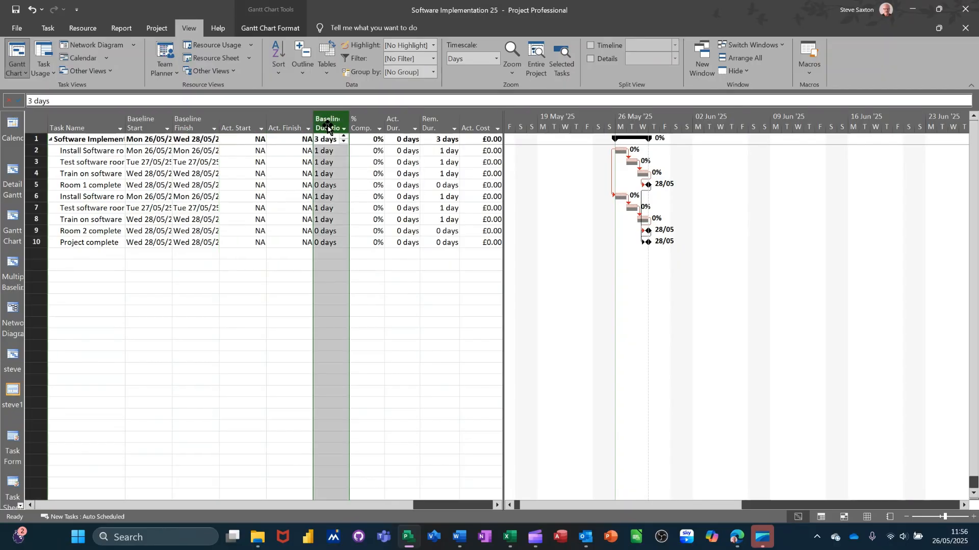
{"action": "left_click_drag", "start_coordinate": [327, 124], "coordinate": [219, 131]}
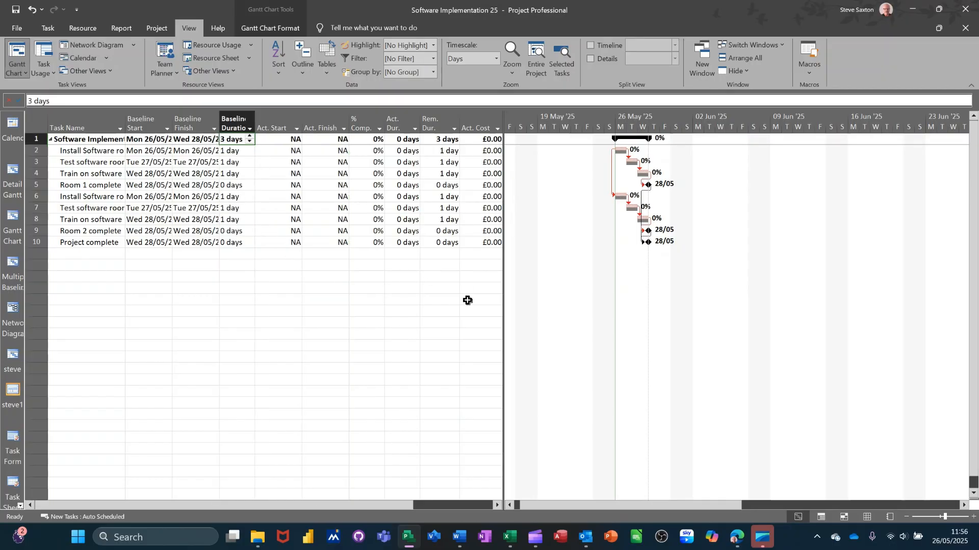
Widen the table area to show the Act. Work column and fit the Task Name column to its contents
{"action": "left_click_drag", "start_coordinate": [503, 288], "coordinate": [555, 284]}
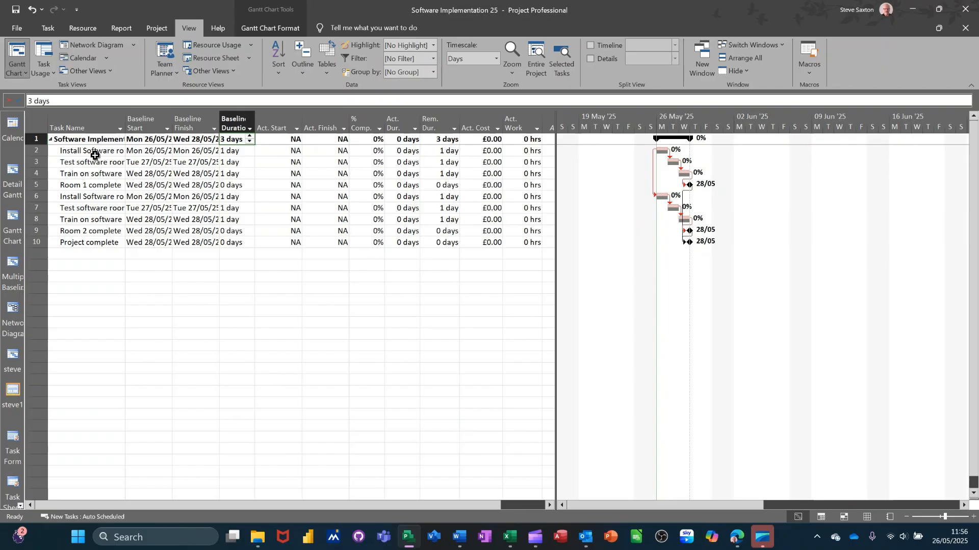
{"action": "double_click", "coordinate": [123, 127]}
Set the actual duration of Install Software room 1 to 2 days and fit the Act. Start column to its dates
{"action": "left_click", "coordinate": [83, 151]}
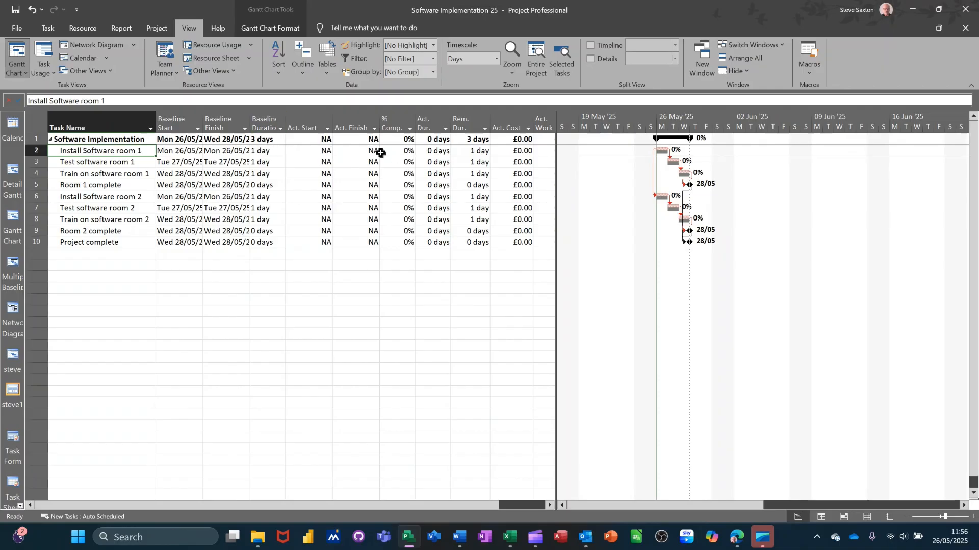
{"action": "left_click", "coordinate": [430, 151]}
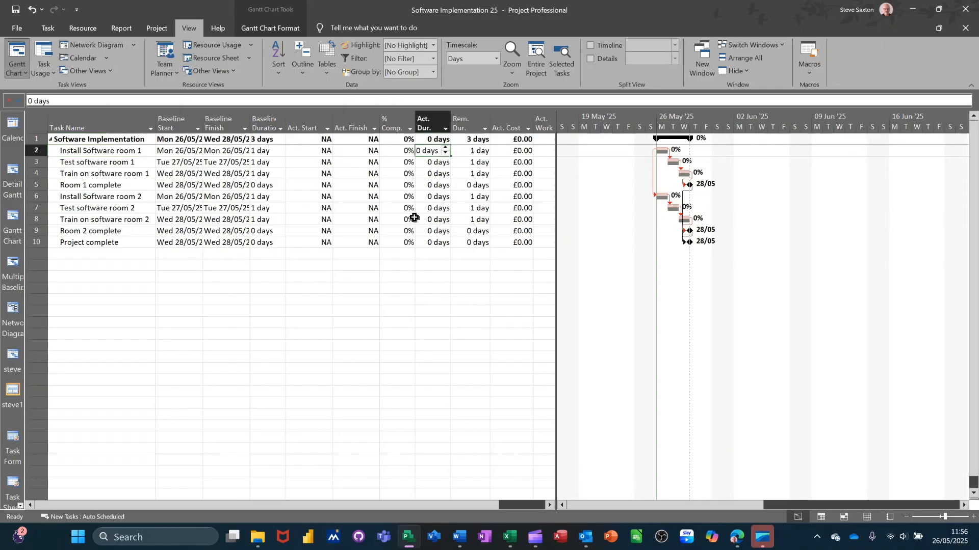
{"action": "type", "text": "2"}
{"action": "left_click", "coordinate": [431, 208]}
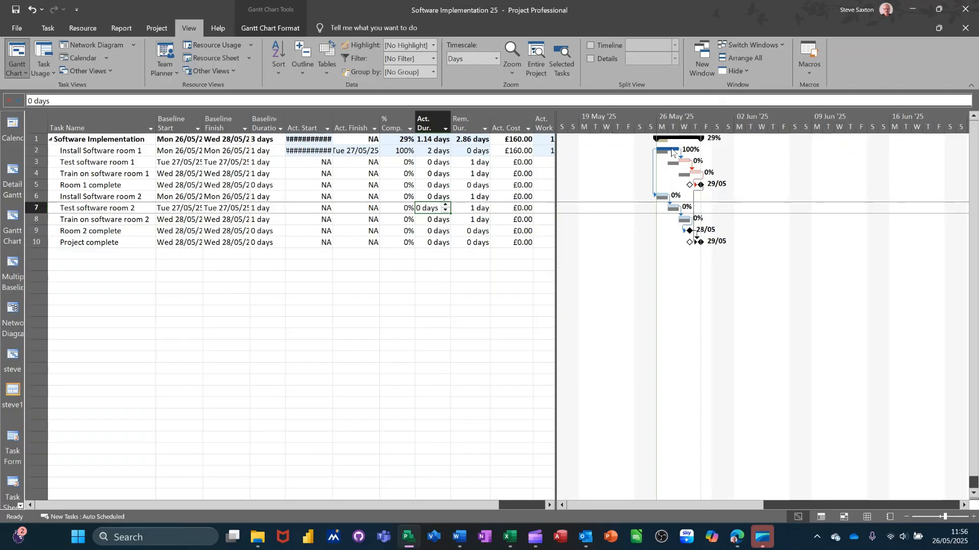
{"action": "double_click", "coordinate": [332, 122]}
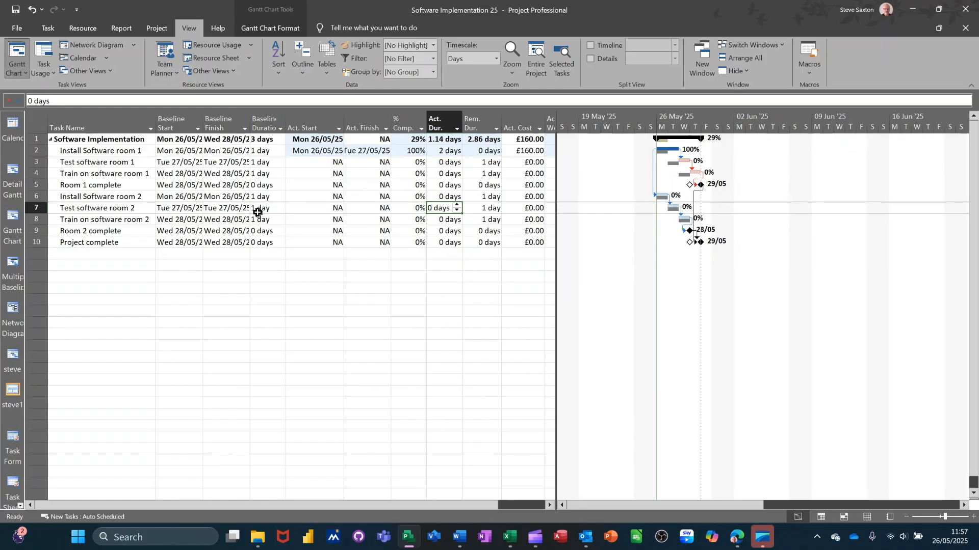
Set the actual duration of Install Software room 2 to 2 days
{"action": "left_click", "coordinate": [130, 199]}
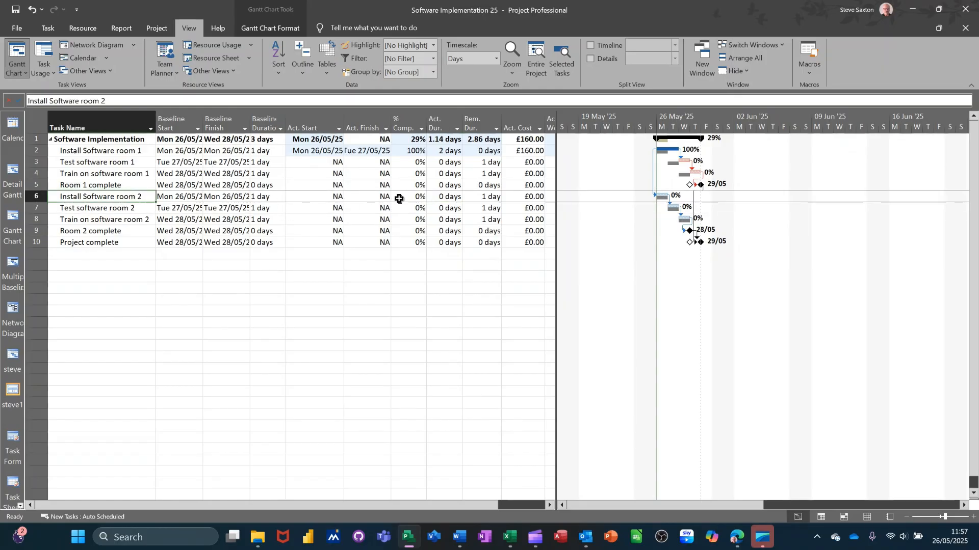
{"action": "left_click", "coordinate": [435, 196]}
{"action": "type", "text": "2"}
{"action": "left_click", "coordinate": [434, 231]}
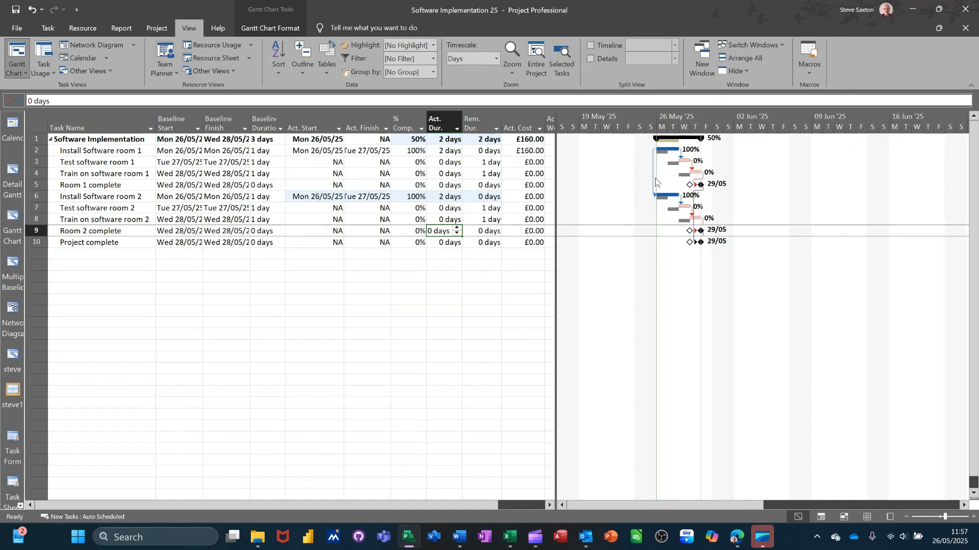
Set the actual start of Install Software room 1 to Mon 02/06/25
{"action": "left_click", "coordinate": [310, 151]}
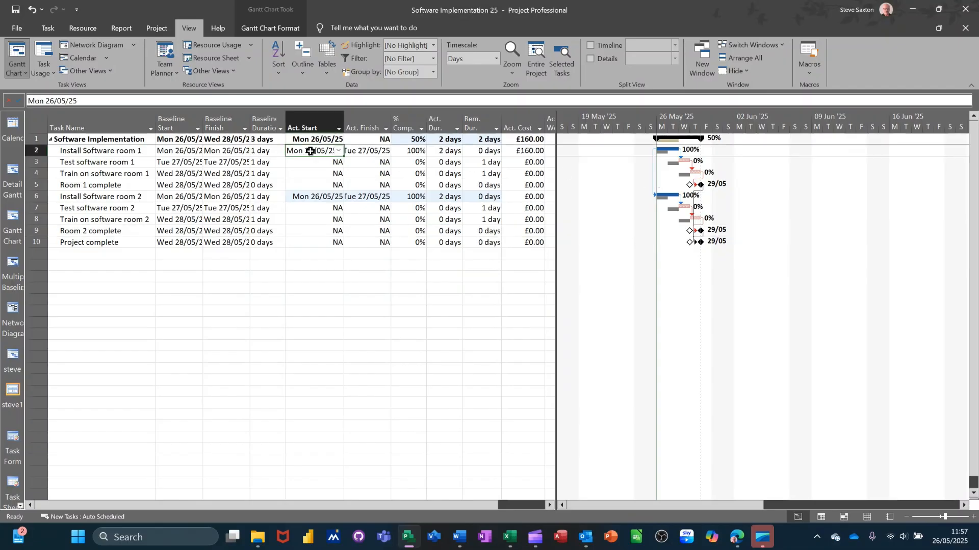
{"action": "left_click", "coordinate": [339, 152]}
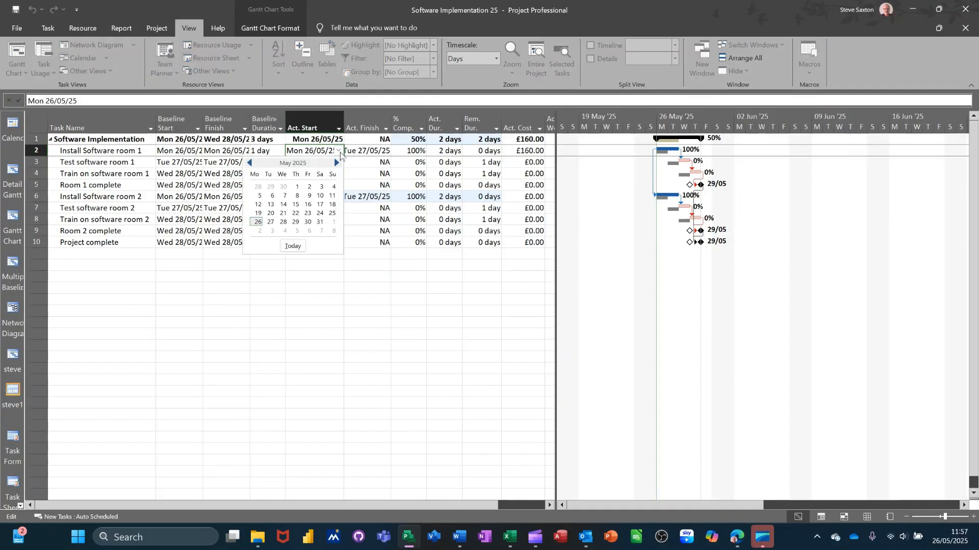
{"action": "left_click", "coordinate": [260, 233]}
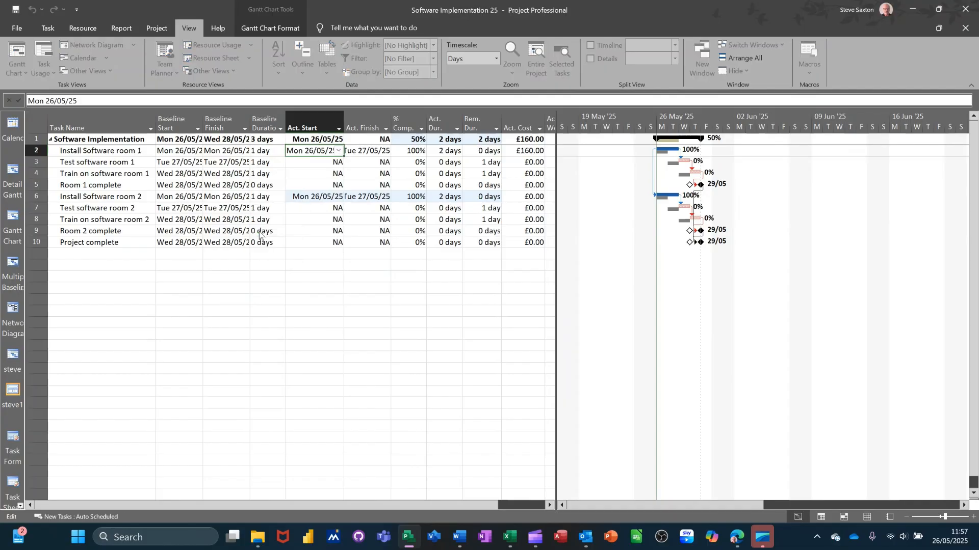
Set the actual start of Install Software room 2 to Mon 02/06/25
{"action": "left_click", "coordinate": [325, 200]}
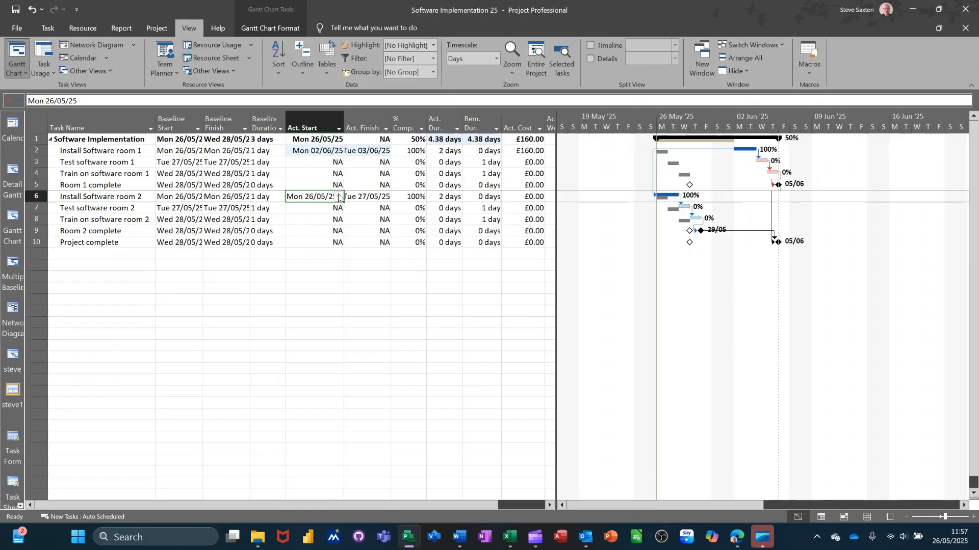
{"action": "left_click", "coordinate": [339, 196]}
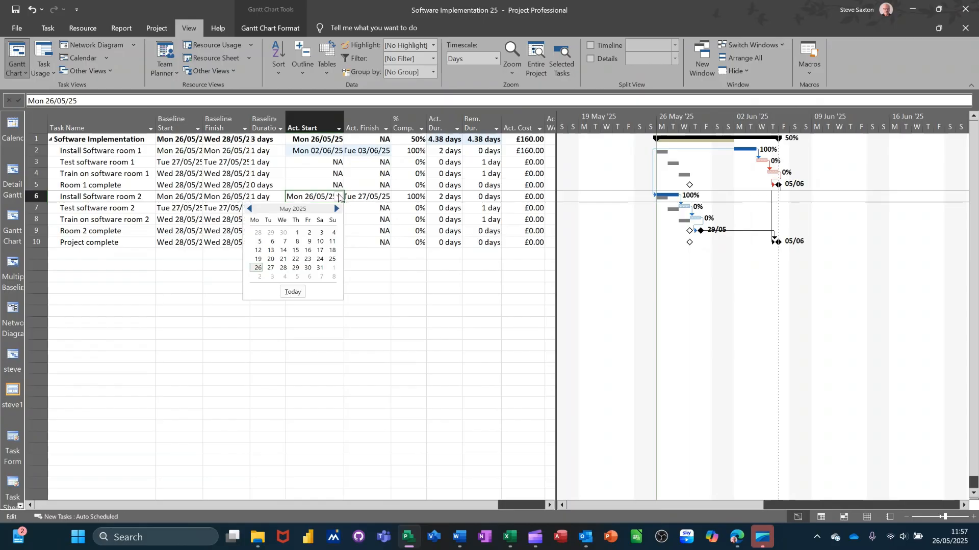
{"action": "left_click", "coordinate": [259, 277]}
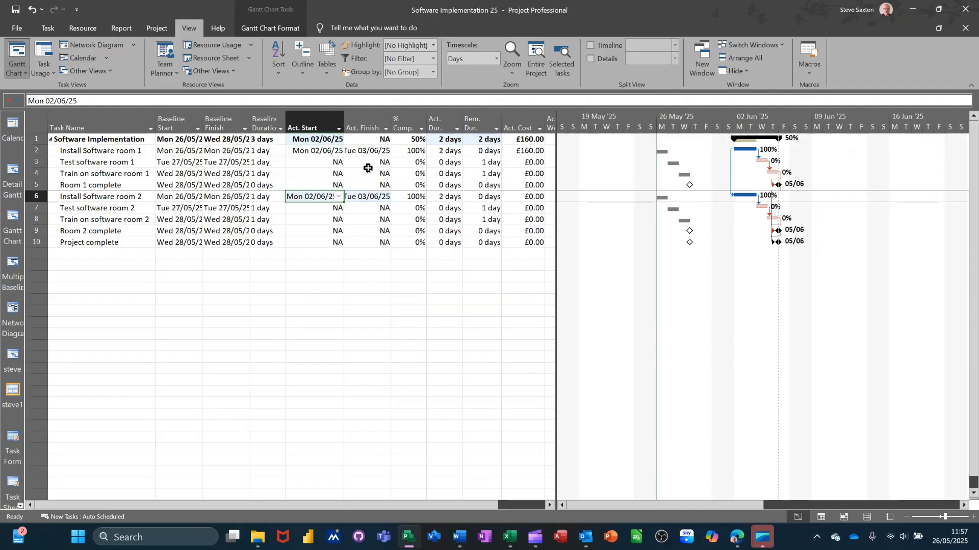
Save the rescheduled plan as Baseline 1 for the entire project
{"action": "left_click", "coordinate": [157, 28]}
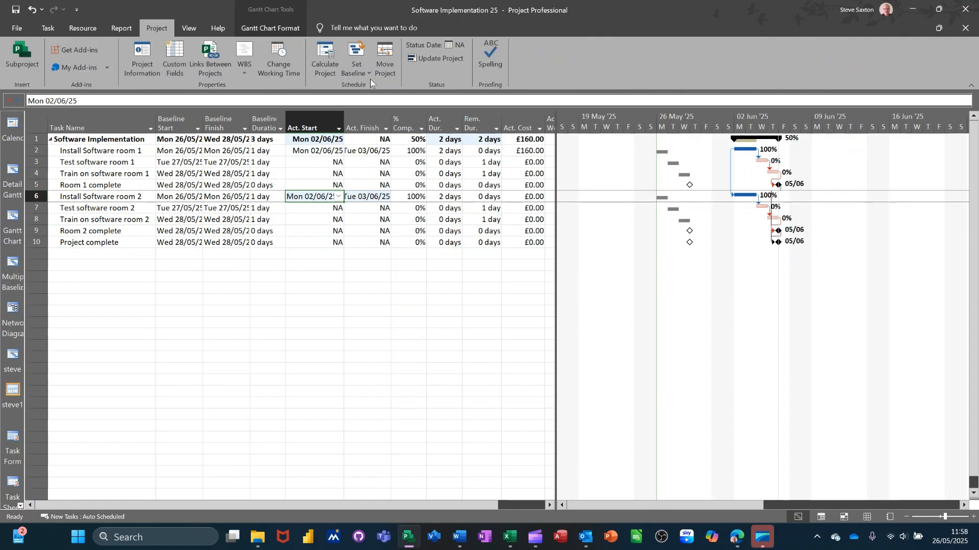
{"action": "left_click", "coordinate": [363, 76]}
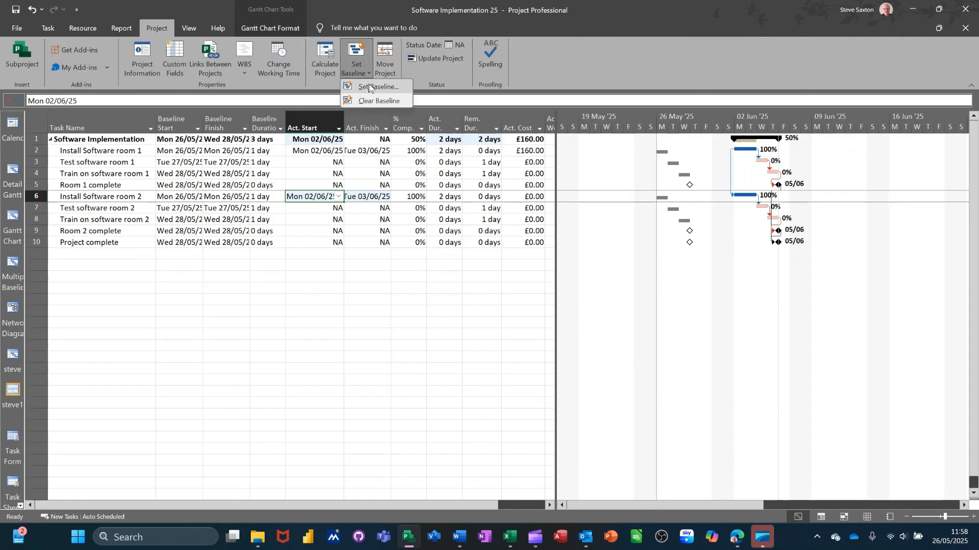
{"action": "left_click", "coordinate": [364, 91]}
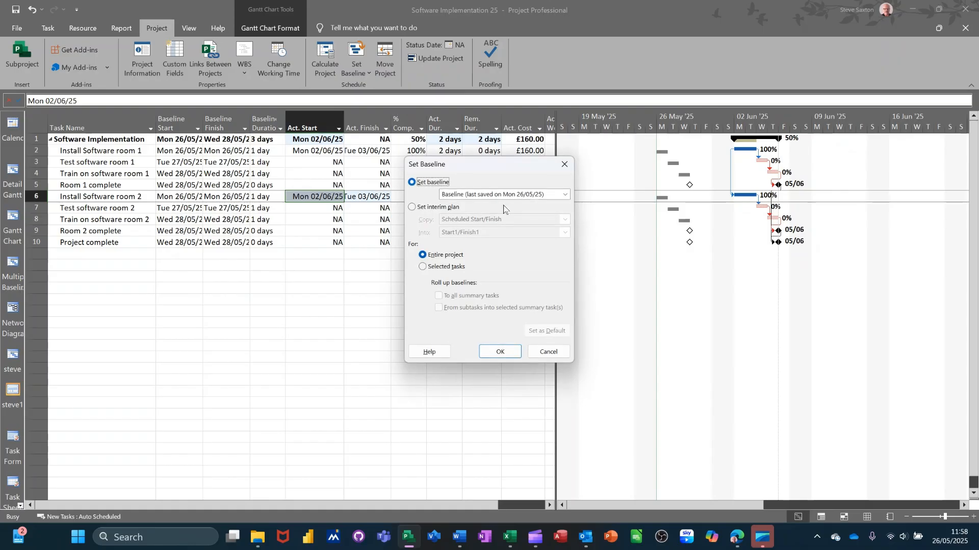
{"action": "left_click", "coordinate": [565, 195]}
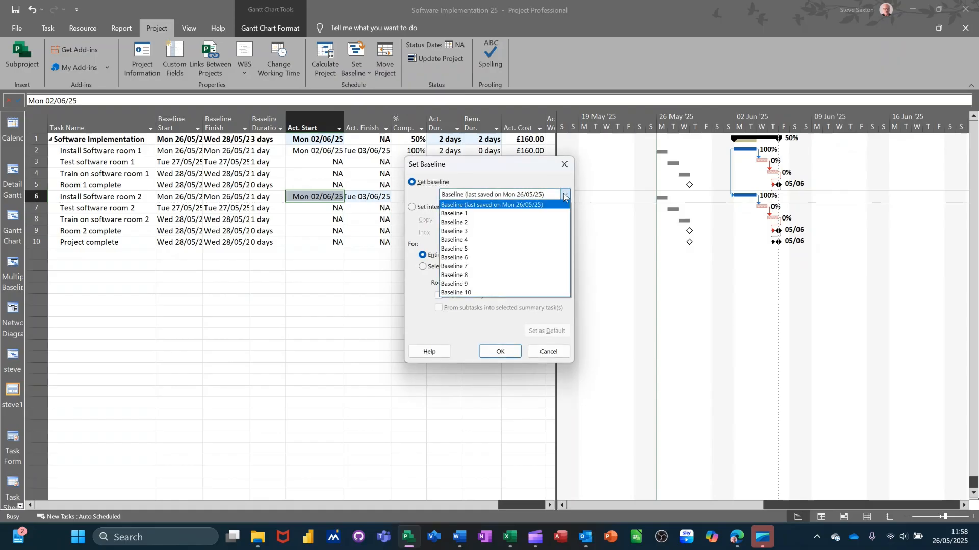
{"action": "left_click", "coordinate": [474, 214]}
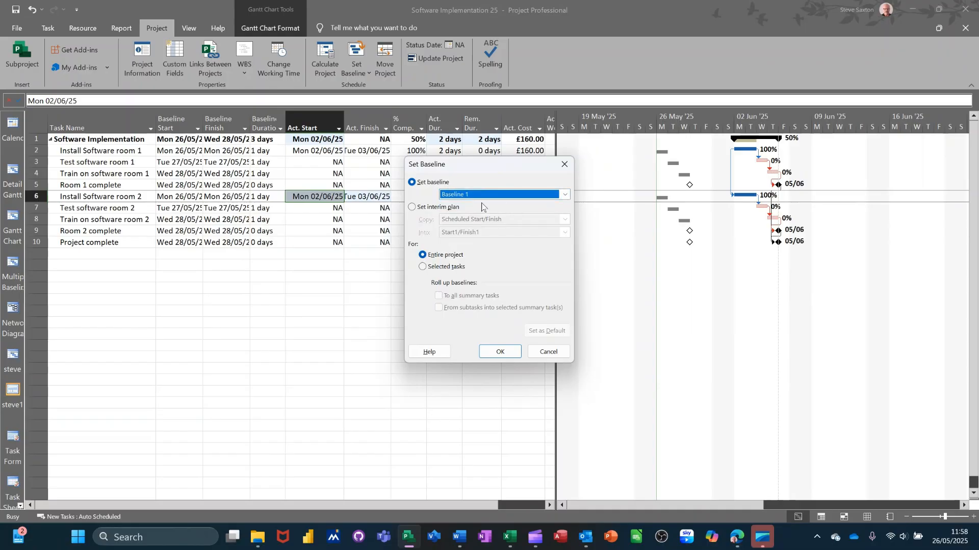
{"action": "left_click", "coordinate": [493, 353]}
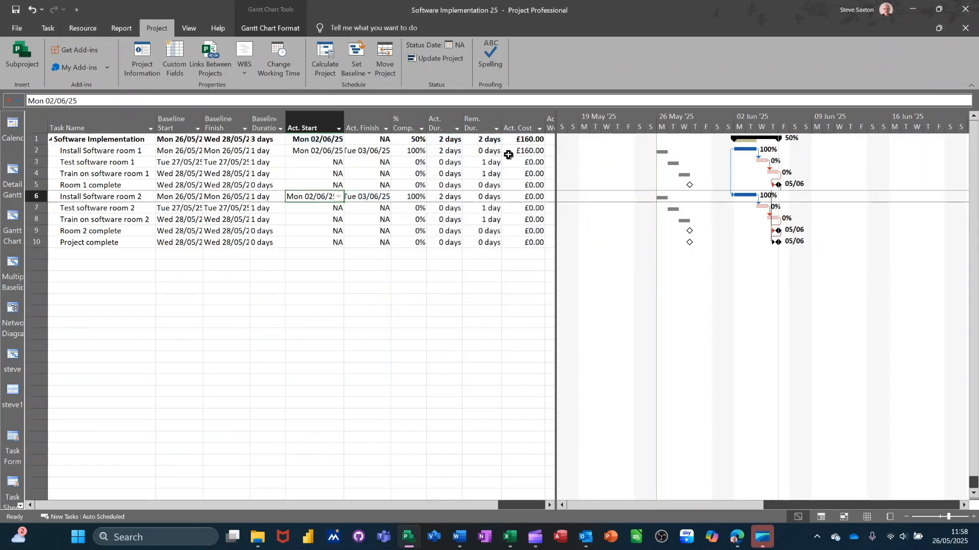
Set the actual duration of Test software room 1 and Test software room 2 to 3 days each
{"action": "left_click", "coordinate": [446, 163]}
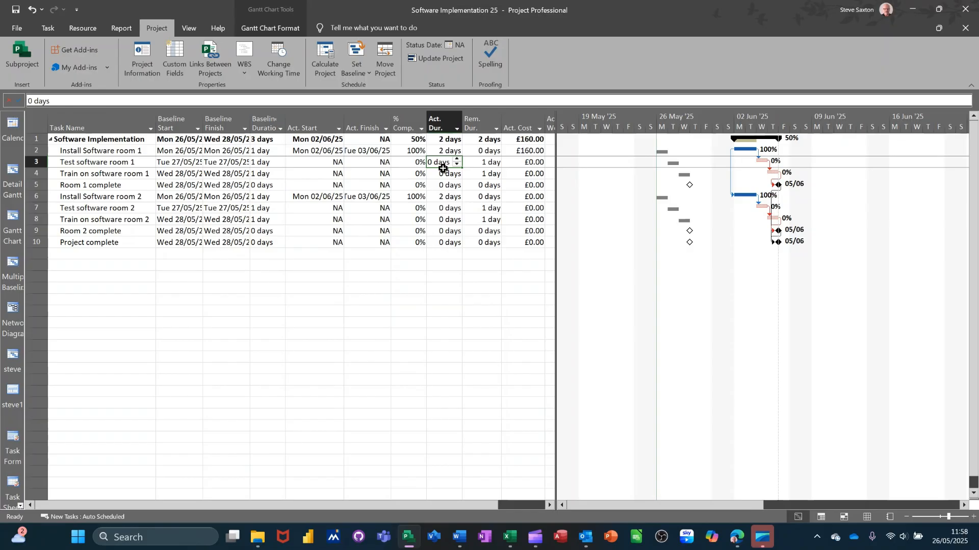
{"action": "type", "text": "3"}
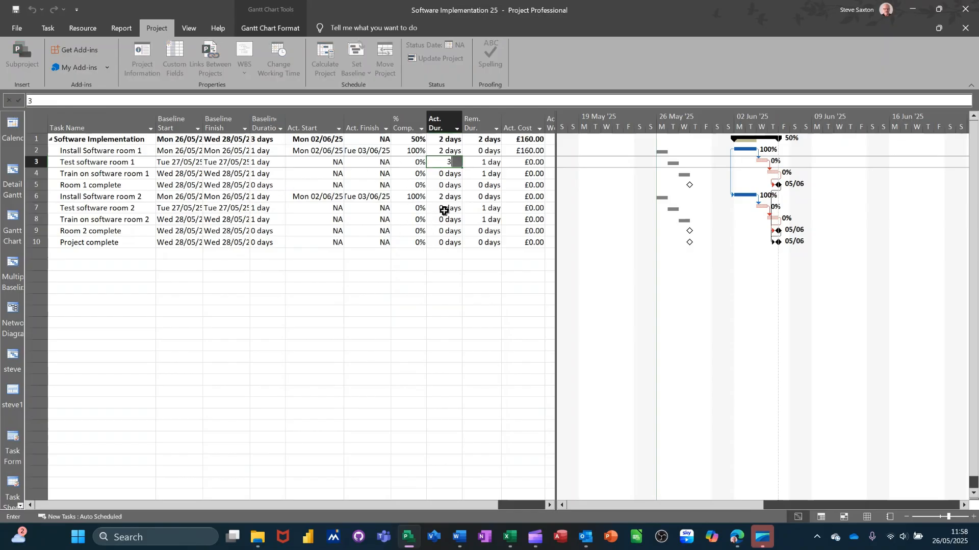
{"action": "left_click", "coordinate": [444, 209]}
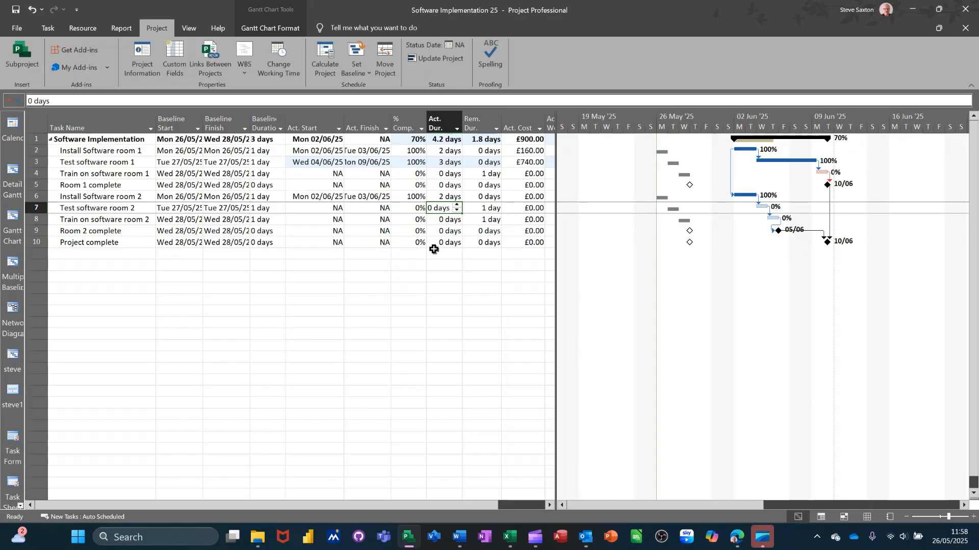
{"action": "type", "text": "3"}
{"action": "left_click", "coordinate": [379, 243]}
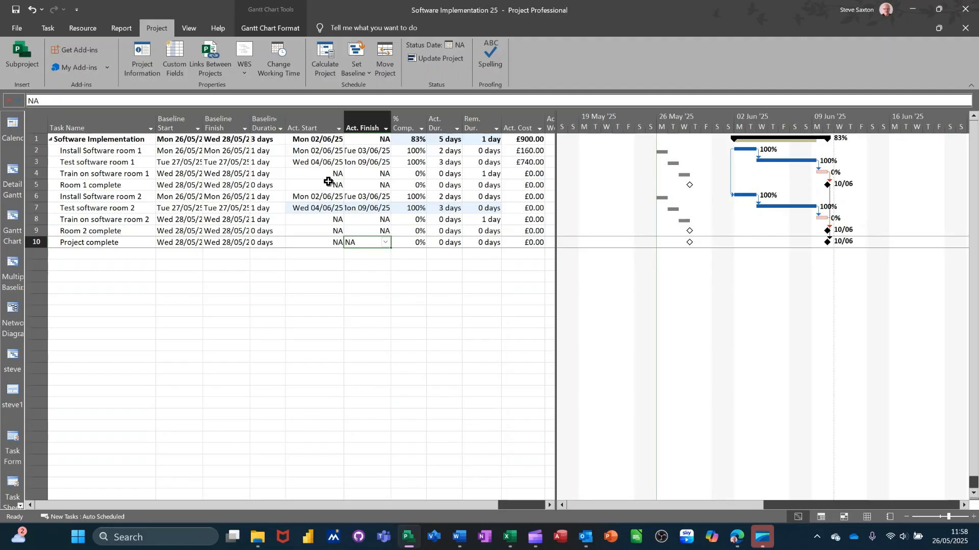
Set the actual start of Test software room 1 and Test software room 2 to Mon 09/06/25
{"action": "left_click", "coordinate": [328, 162]}
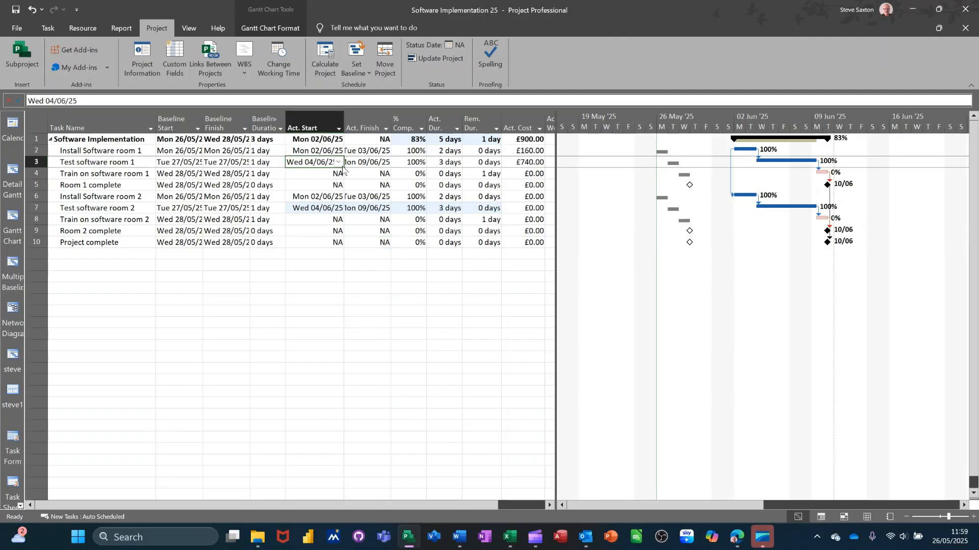
{"action": "left_click", "coordinate": [338, 163]}
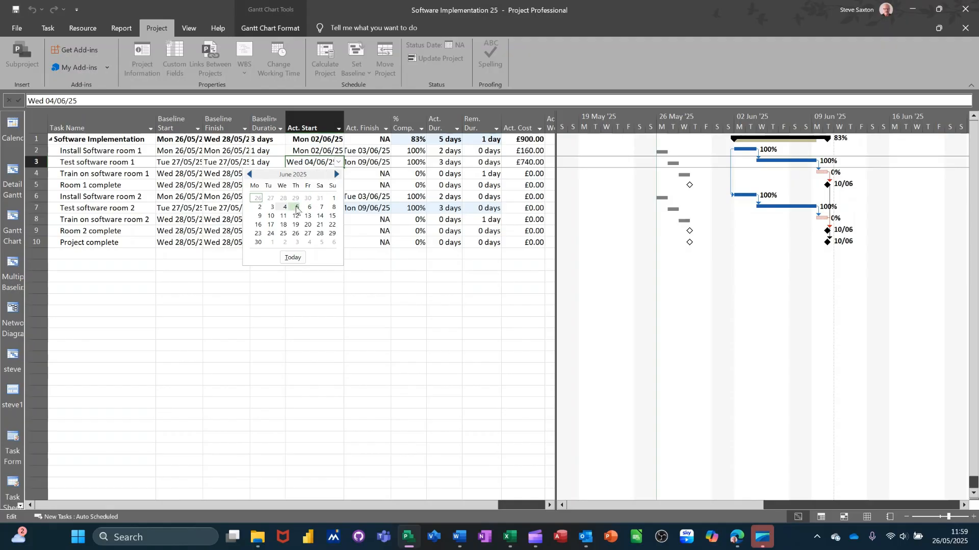
{"action": "left_click", "coordinate": [258, 217]}
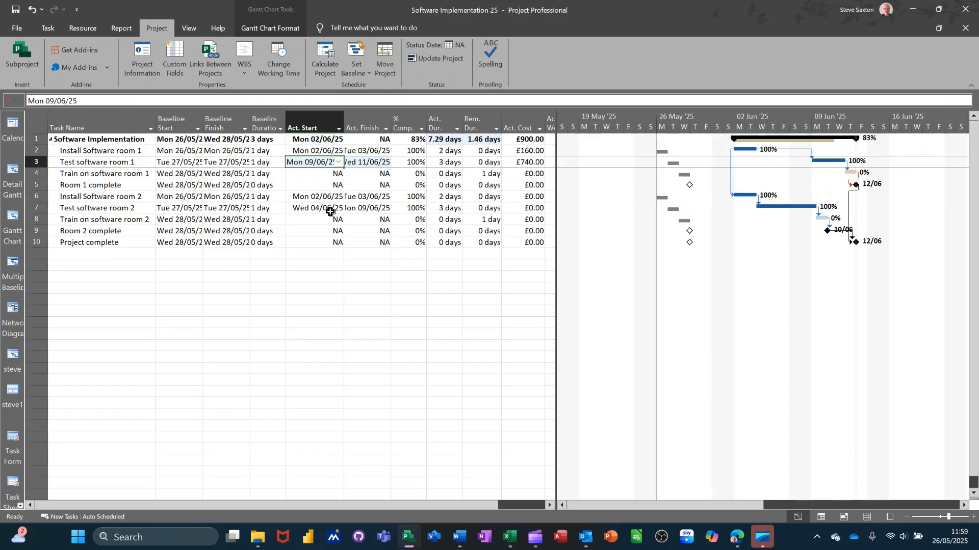
{"action": "left_click", "coordinate": [330, 211]}
{"action": "left_click", "coordinate": [339, 211]}
{"action": "left_click", "coordinate": [339, 210]}
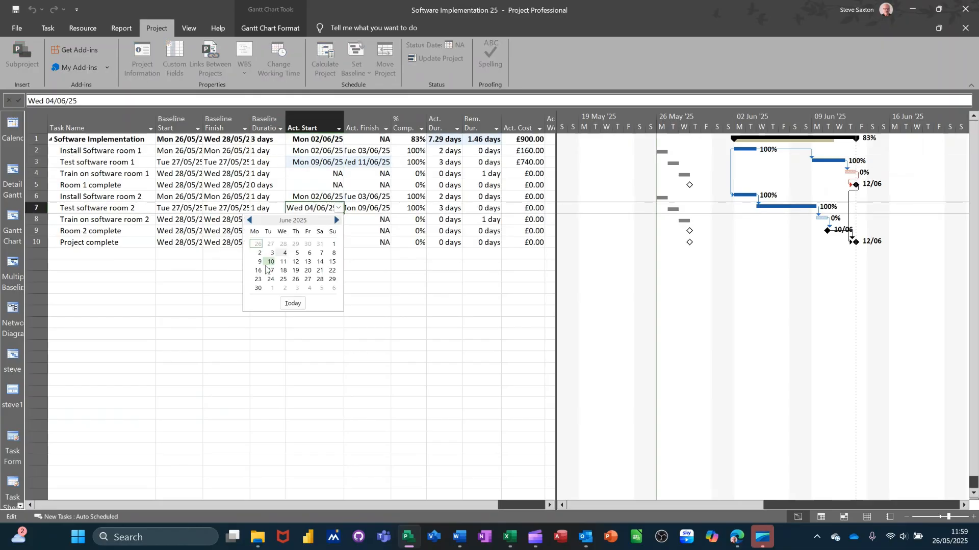
{"action": "left_click", "coordinate": [260, 262]}
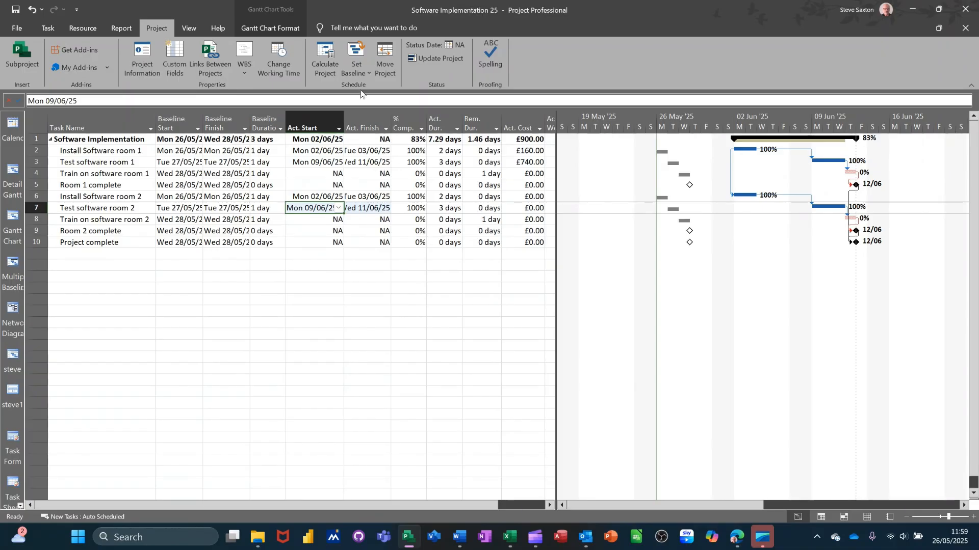
Save the updated plan as Baseline 2 for the entire project
{"action": "left_click", "coordinate": [363, 63]}
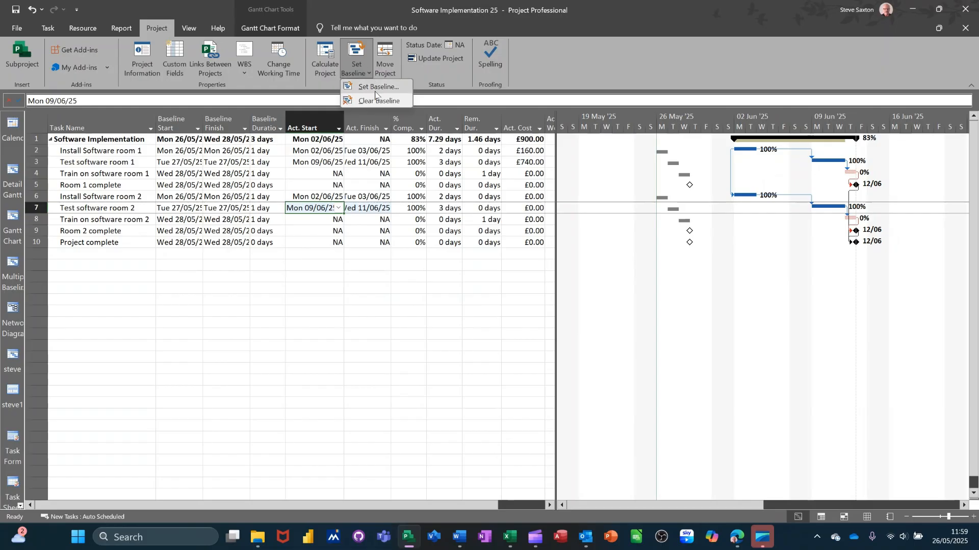
{"action": "left_click", "coordinate": [375, 88]}
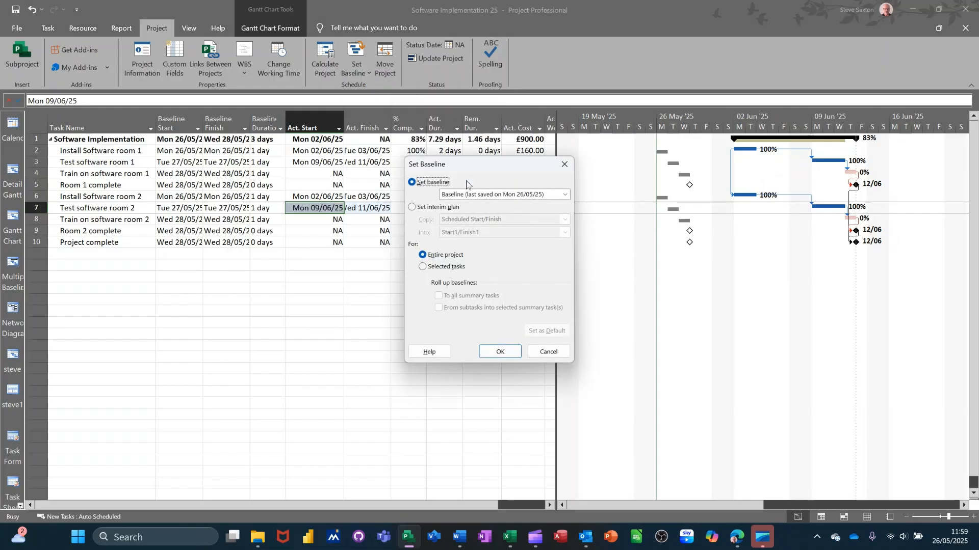
{"action": "left_click", "coordinate": [565, 195]}
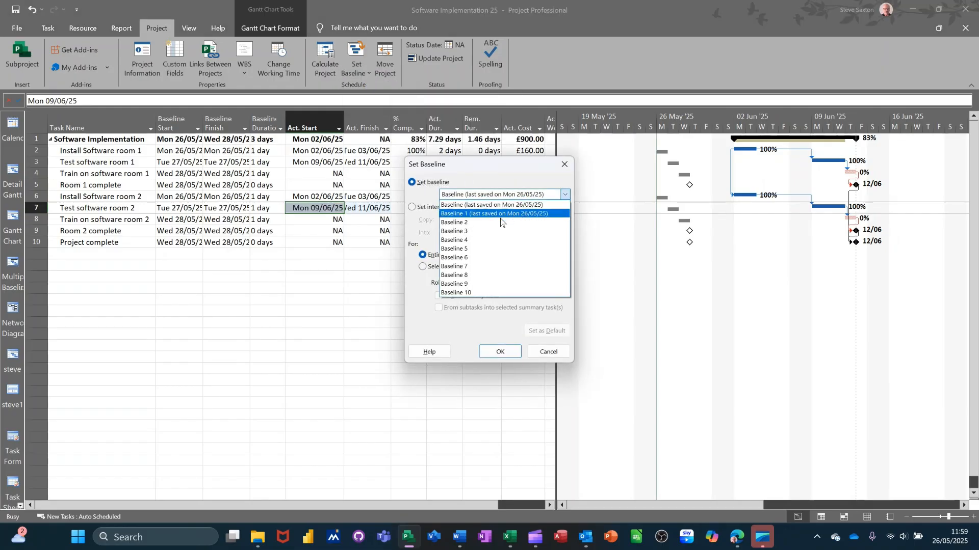
{"action": "left_click", "coordinate": [488, 223]}
{"action": "left_click", "coordinate": [499, 352]}
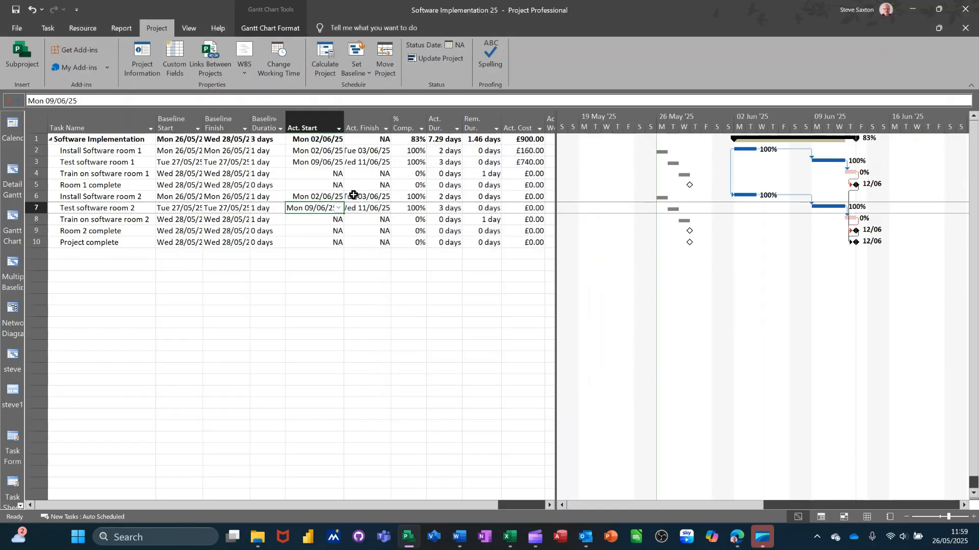
{"action": "left_click", "coordinate": [417, 174]}
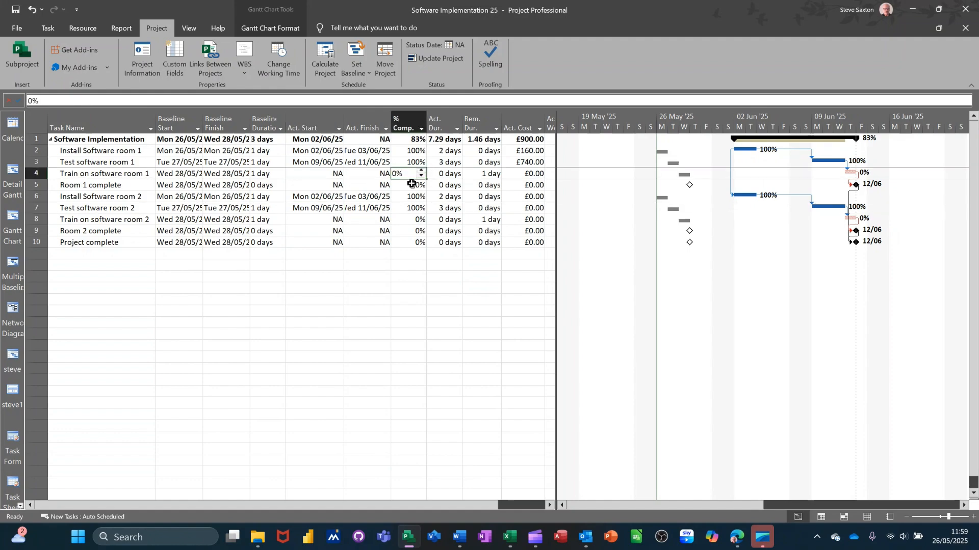
{"action": "type", "text": "3"}
{"action": "left_click", "coordinate": [411, 220]}
{"action": "type", "text": "3"}
{"action": "left_click", "coordinate": [418, 259]}
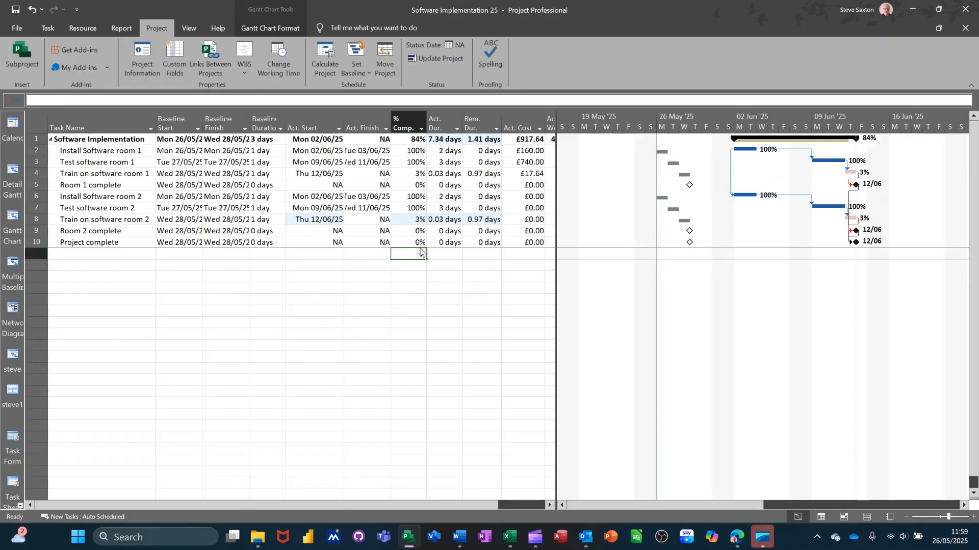
{"action": "left_click", "coordinate": [409, 174]}
{"action": "type", "text": "0"}
{"action": "left_click", "coordinate": [411, 220]}
{"action": "type", "text": "0"}
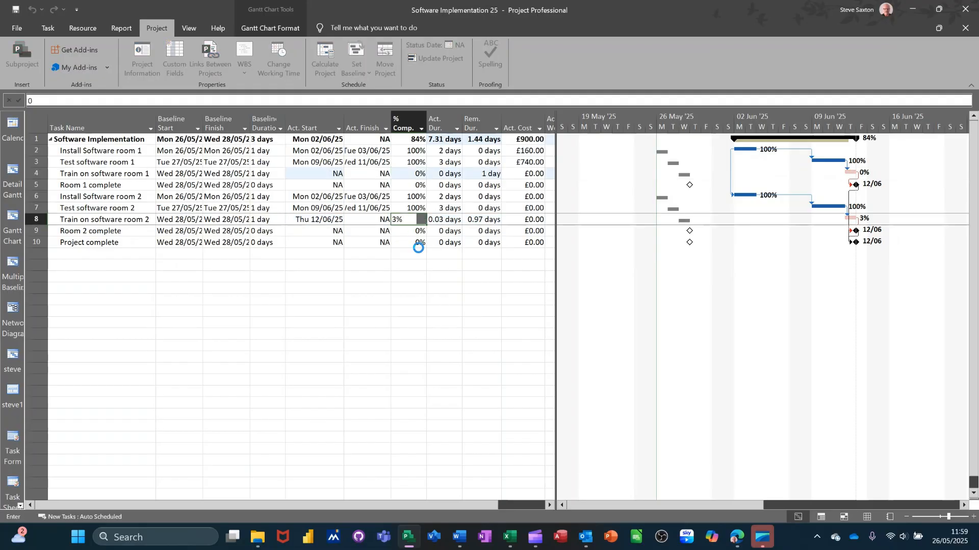
{"action": "left_click", "coordinate": [418, 247]}
Set the actual duration of Train on software room 1 and Train on software room 2 to 3 days each
{"action": "left_click", "coordinate": [440, 173]}
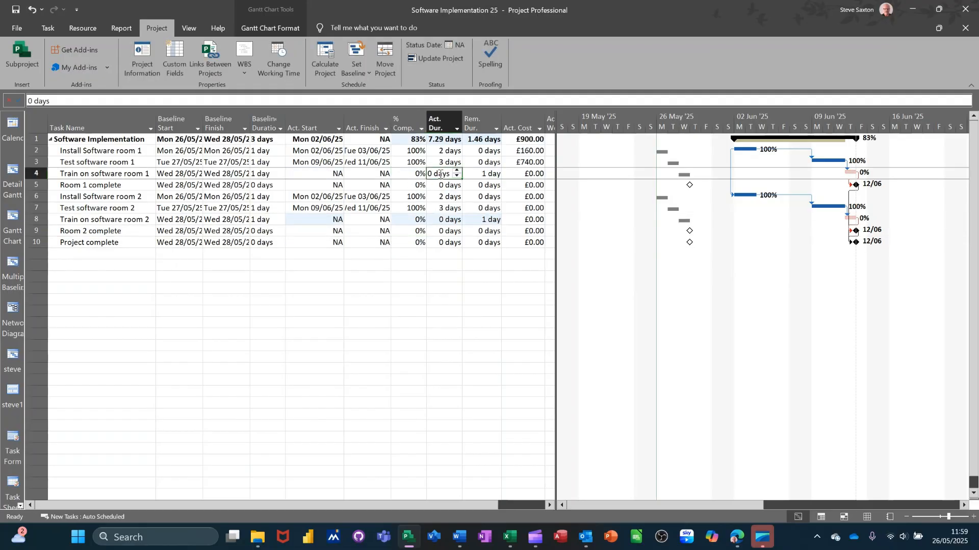
{"action": "type", "text": "3"}
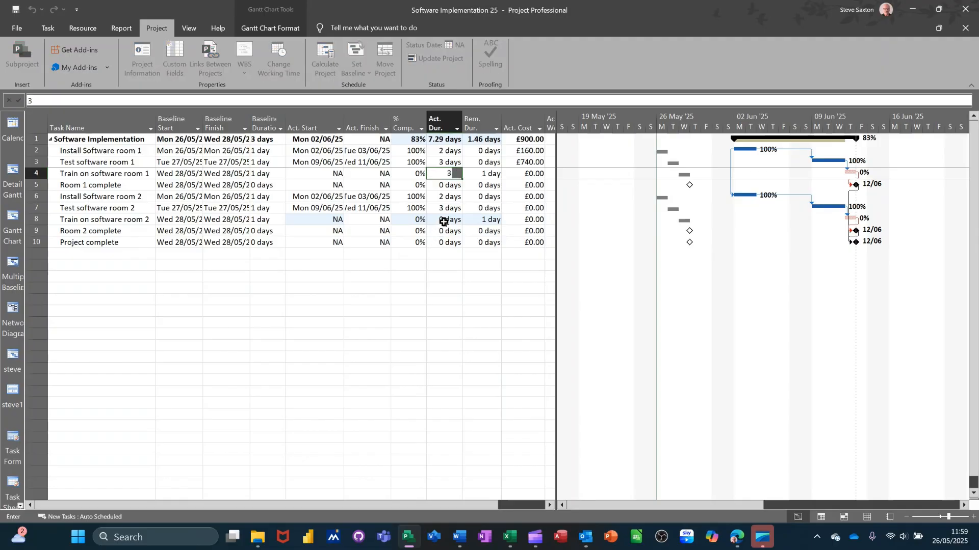
{"action": "left_click", "coordinate": [439, 220]}
{"action": "type", "text": "3"}
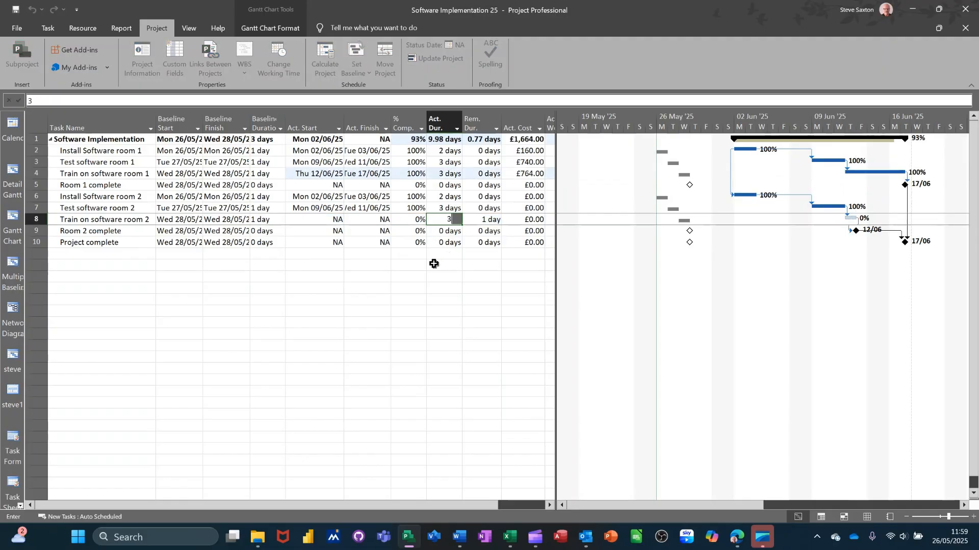
{"action": "left_click", "coordinate": [438, 262]}
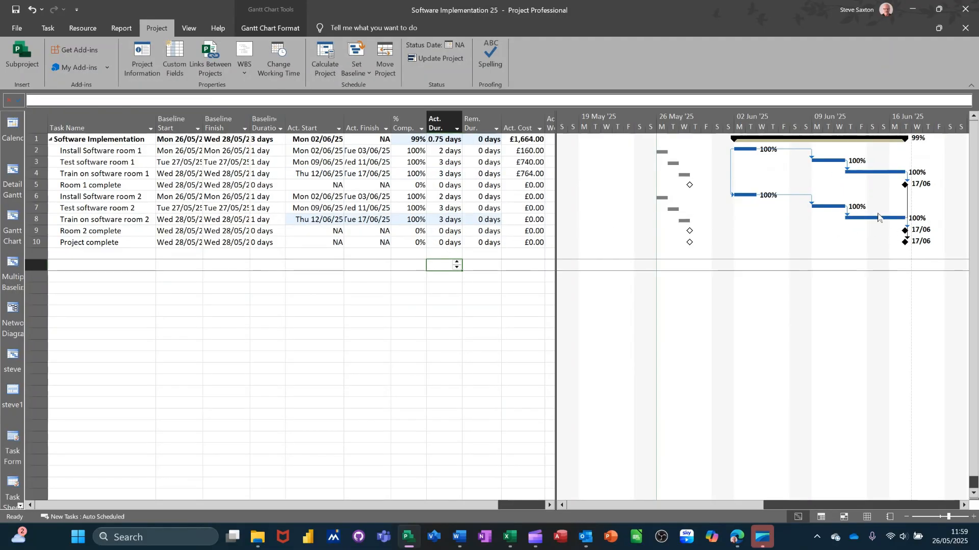
Compare the Gantt chart's task bars with Baseline 1 and Baseline 2 in turn, finishing with the original Baseline displayed
{"action": "left_click_drag", "start_coordinate": [710, 505], "coordinate": [753, 505]}
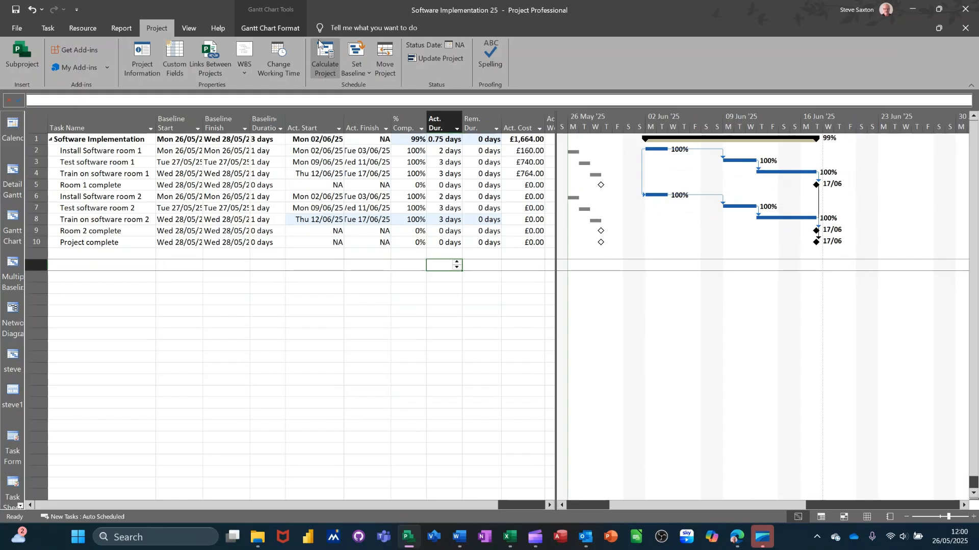
{"action": "left_click", "coordinate": [272, 32]}
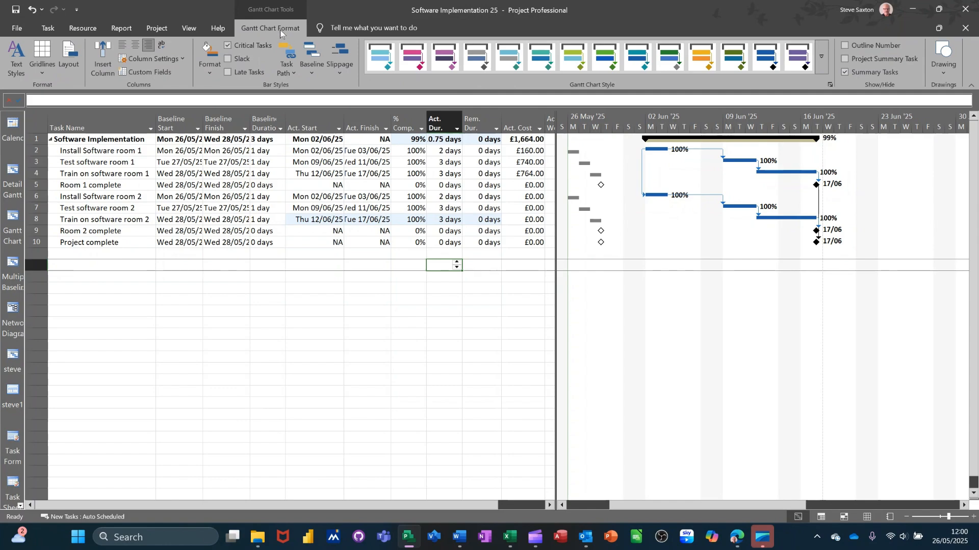
{"action": "left_click", "coordinate": [316, 74]}
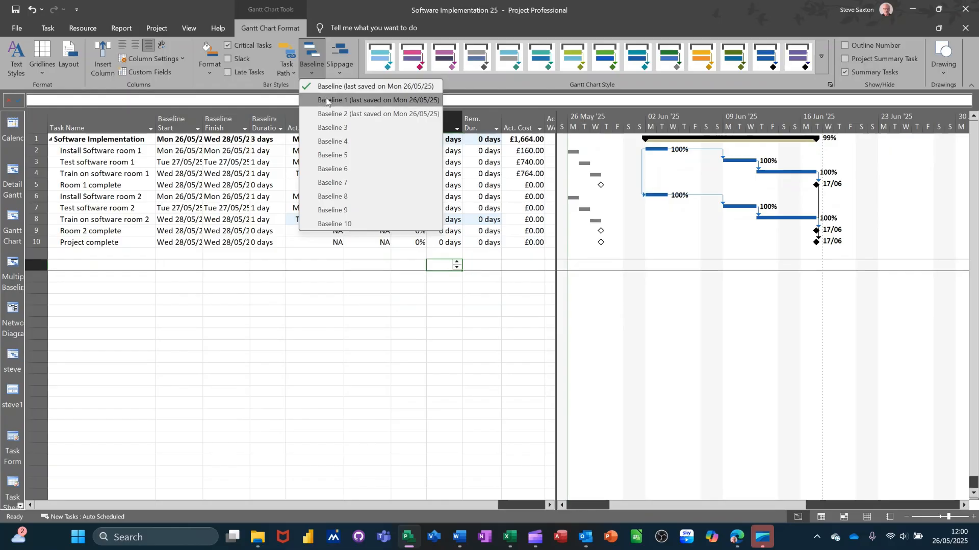
{"action": "left_click", "coordinate": [327, 101]}
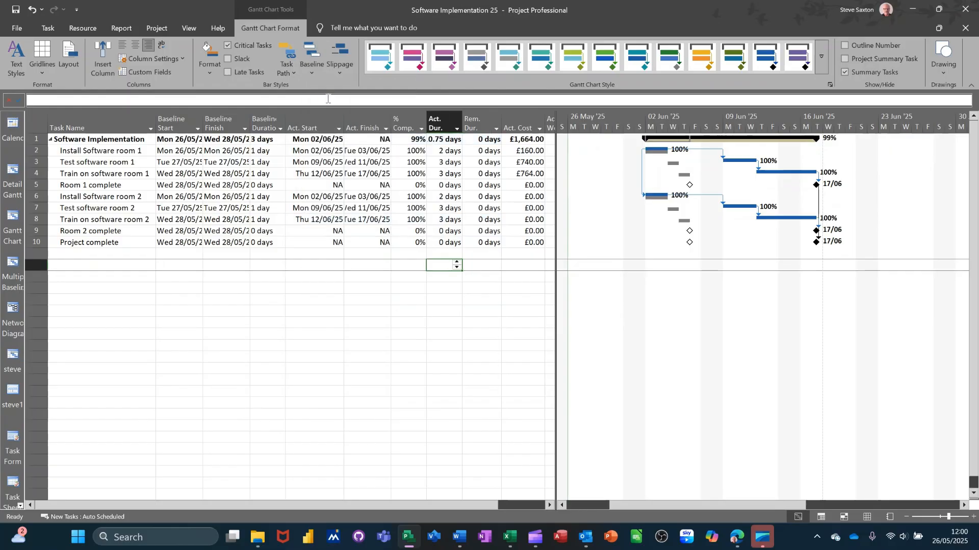
{"action": "left_click", "coordinate": [312, 74]}
{"action": "left_click", "coordinate": [325, 111]}
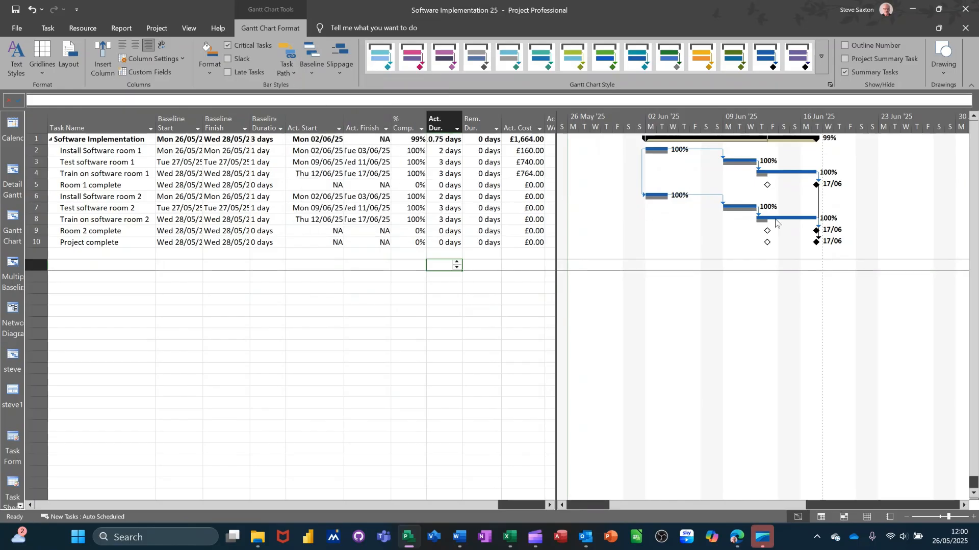
{"action": "left_click", "coordinate": [312, 71]}
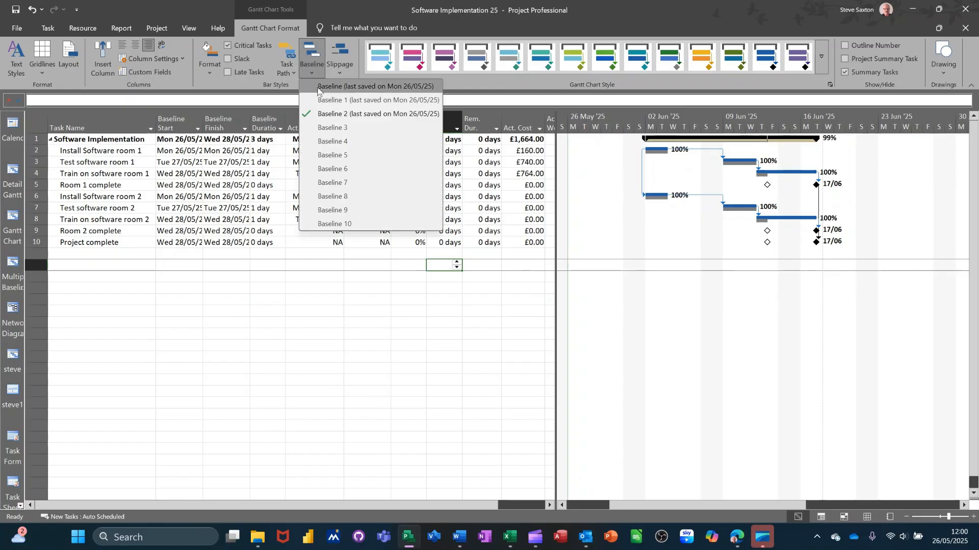
{"action": "left_click", "coordinate": [316, 88]}
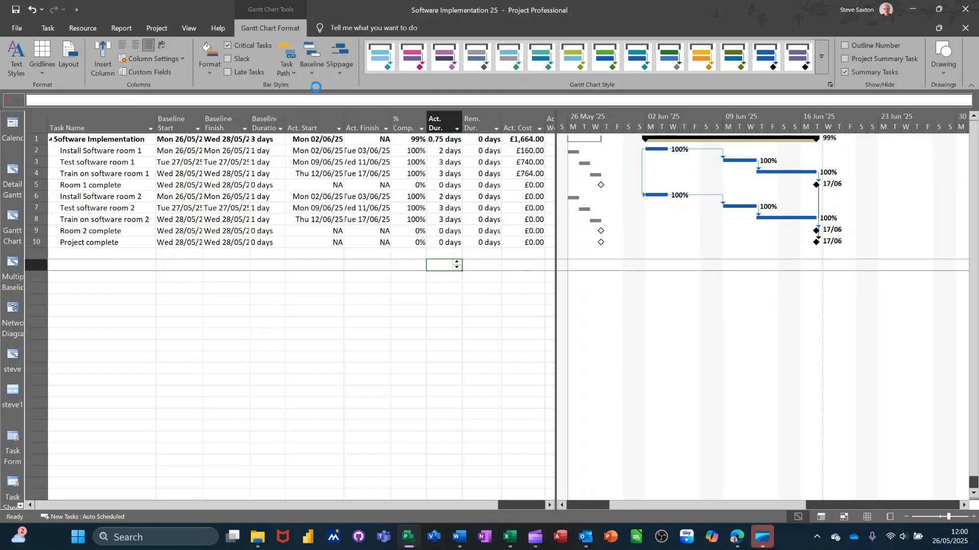
Show slippage on the Gantt chart against Baseline 2, and switch it to the original Baseline
{"action": "left_click", "coordinate": [344, 76]}
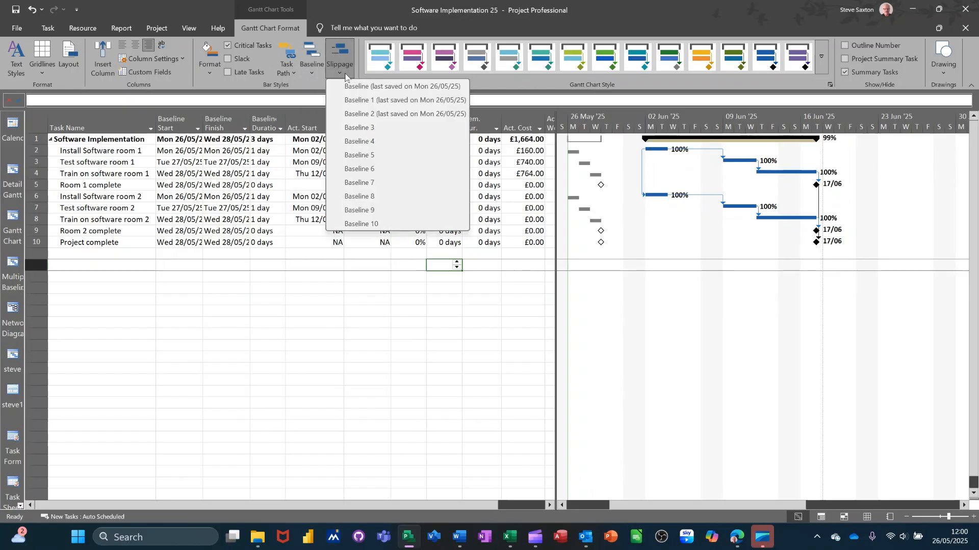
{"action": "left_click", "coordinate": [361, 115]}
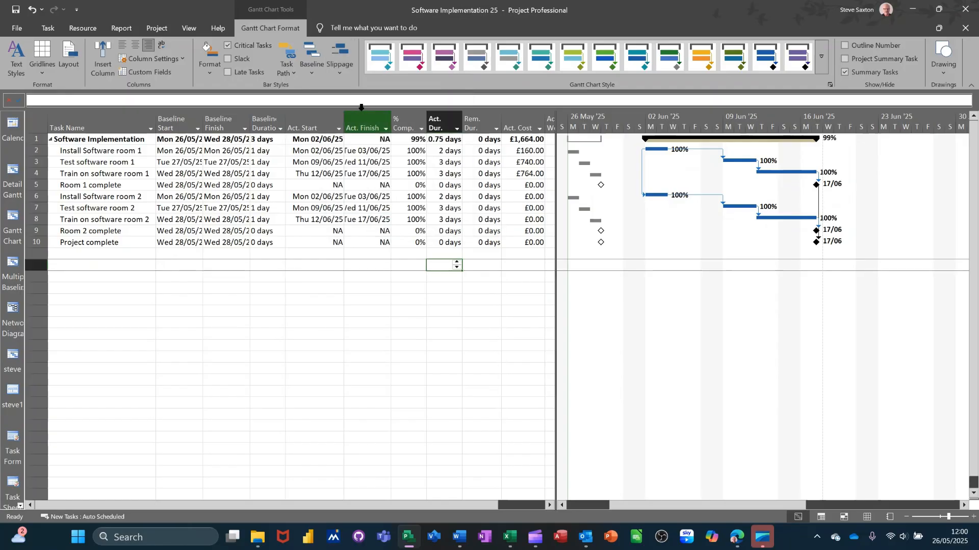
{"action": "left_click", "coordinate": [341, 73]}
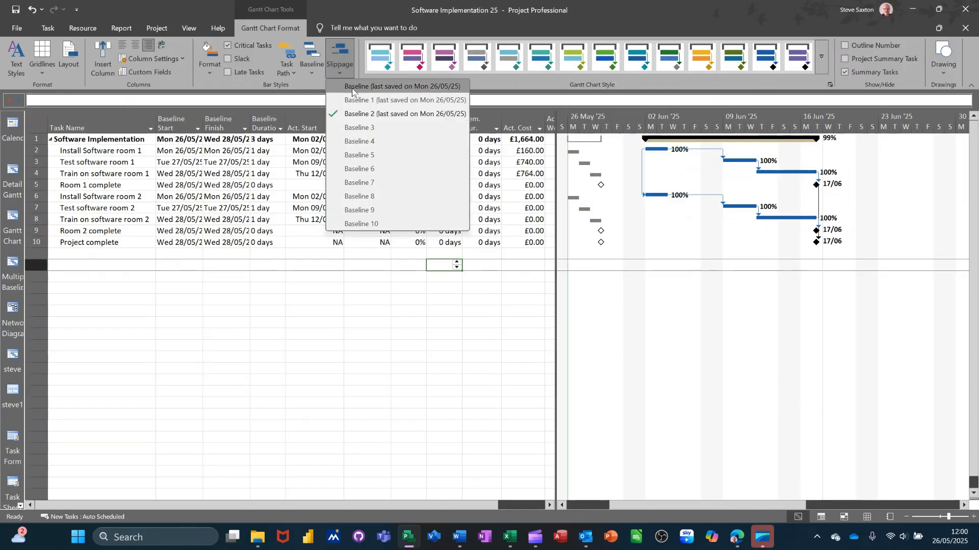
{"action": "left_click", "coordinate": [352, 87]}
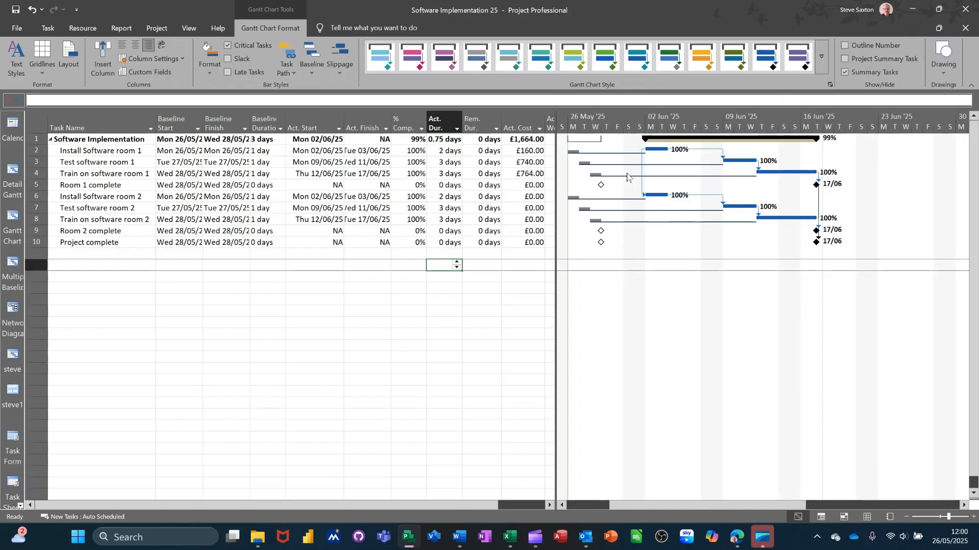
Check the slippage against Baseline 1 and return the slippage lines to the original Baseline
{"action": "left_click", "coordinate": [341, 75]}
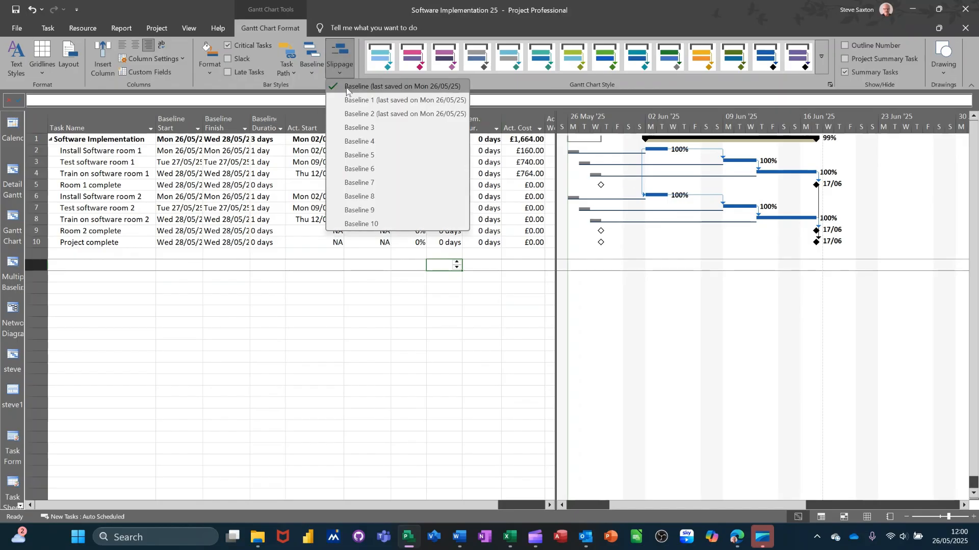
{"action": "left_click", "coordinate": [356, 98]}
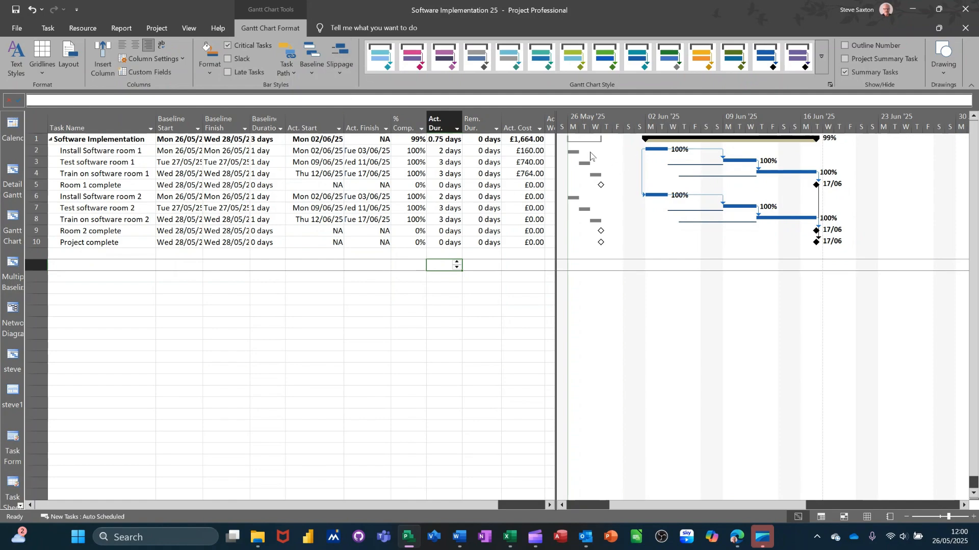
{"action": "left_click", "coordinate": [340, 69]}
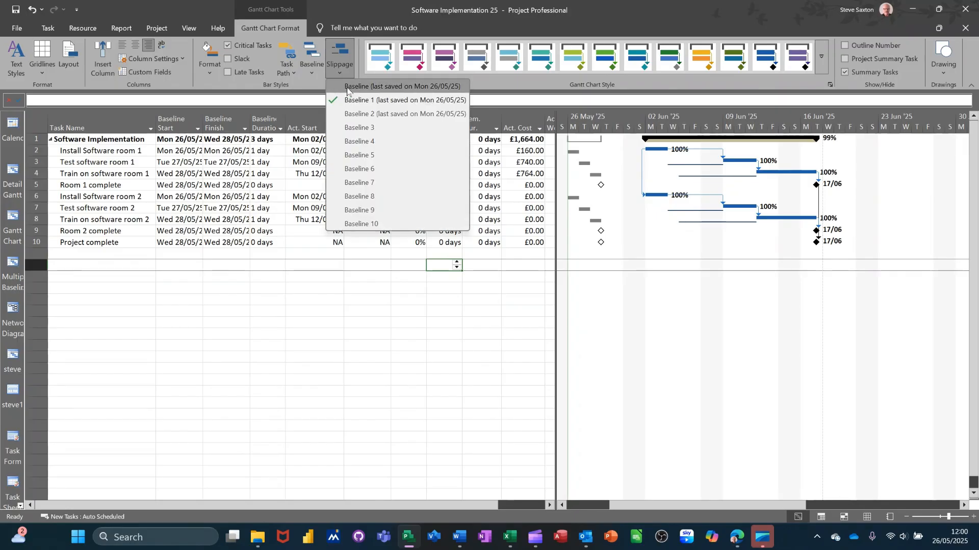
{"action": "left_click", "coordinate": [347, 87]}
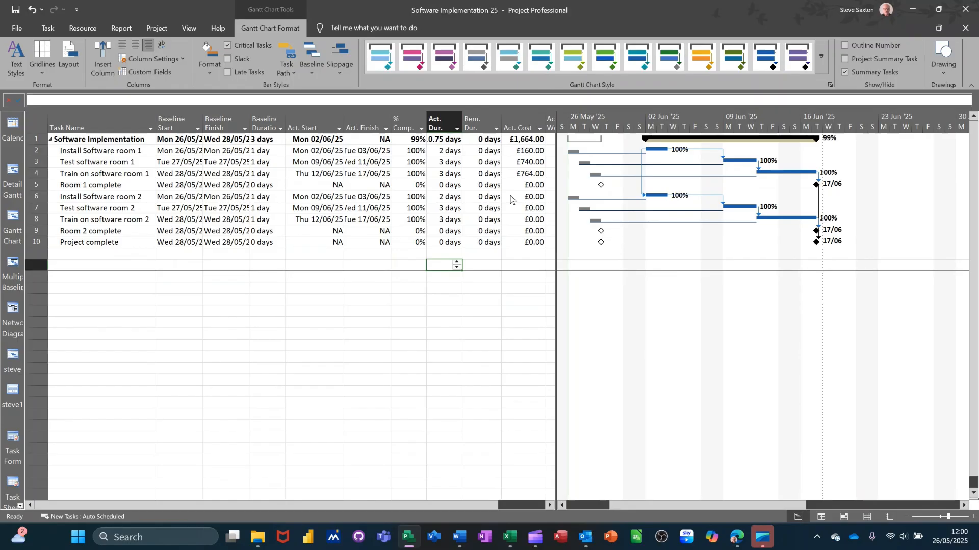
Switch to the Multiple Baselines Gantt view and widen the chart area so the task table ends after the Finish column
{"action": "left_click", "coordinate": [186, 29]}
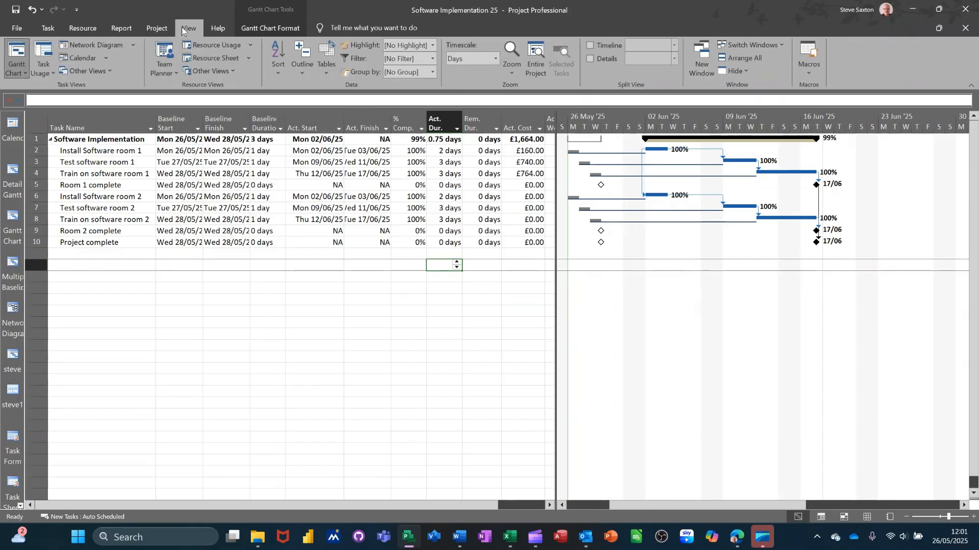
{"action": "left_click", "coordinate": [236, 74]}
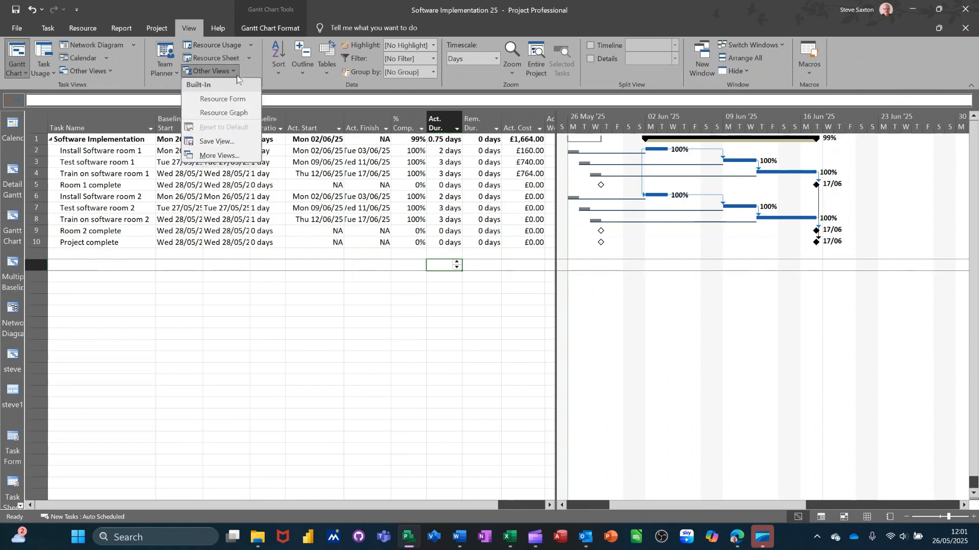
{"action": "left_click", "coordinate": [218, 156]}
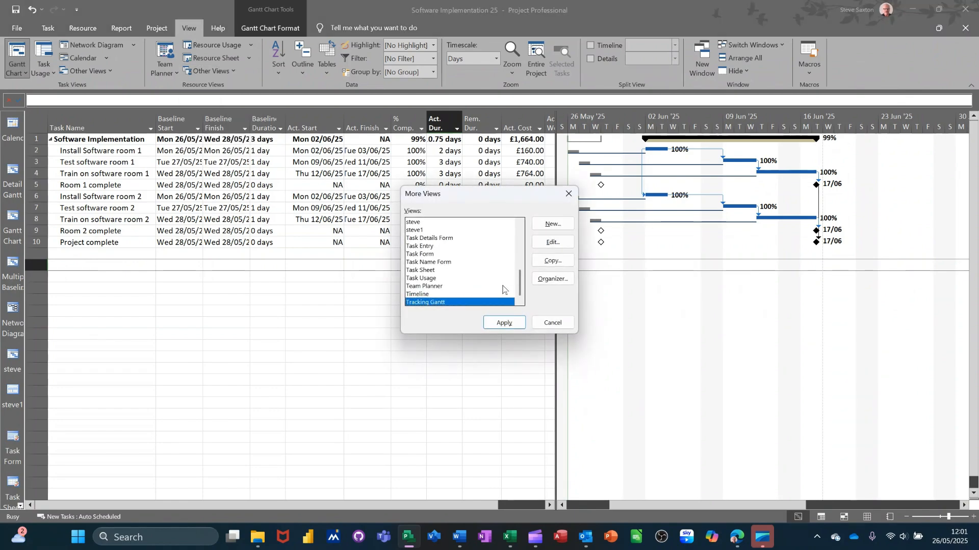
{"action": "left_click_drag", "start_coordinate": [520, 281], "coordinate": [516, 248]}
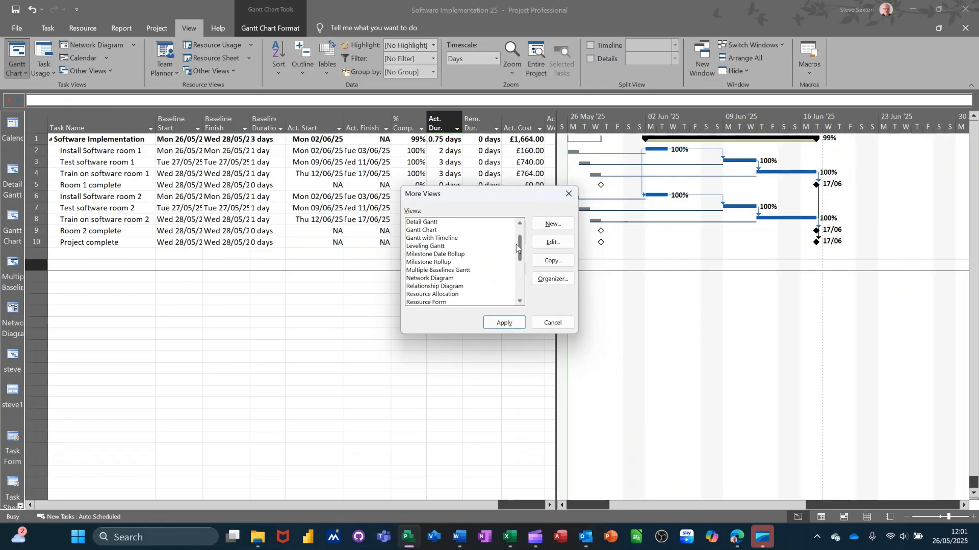
{"action": "left_click", "coordinate": [431, 271]}
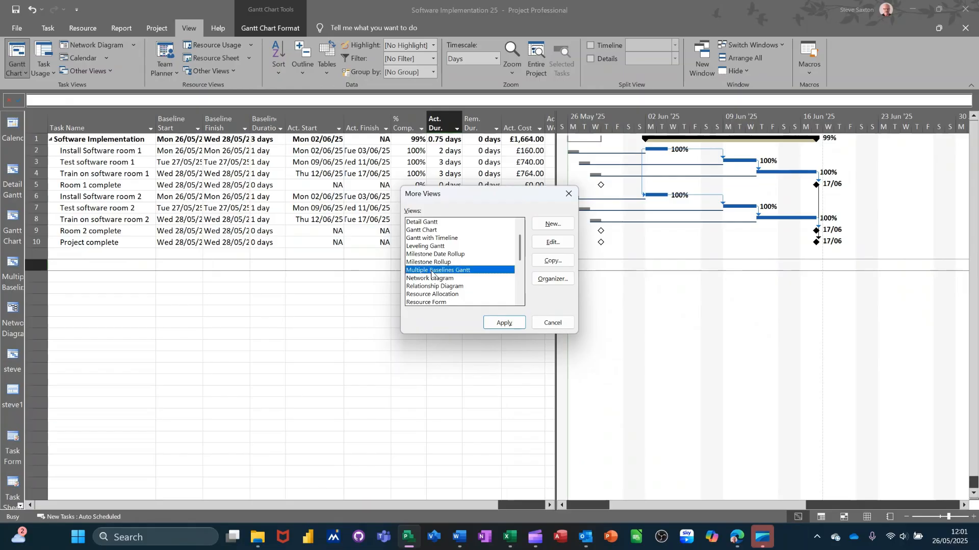
{"action": "left_click", "coordinate": [495, 321]}
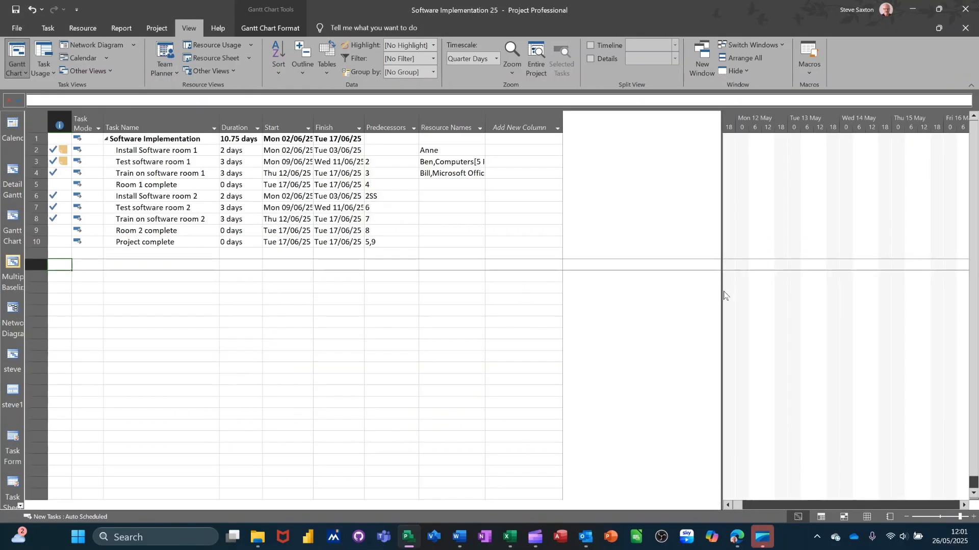
{"action": "left_click_drag", "start_coordinate": [721, 291], "coordinate": [362, 262]}
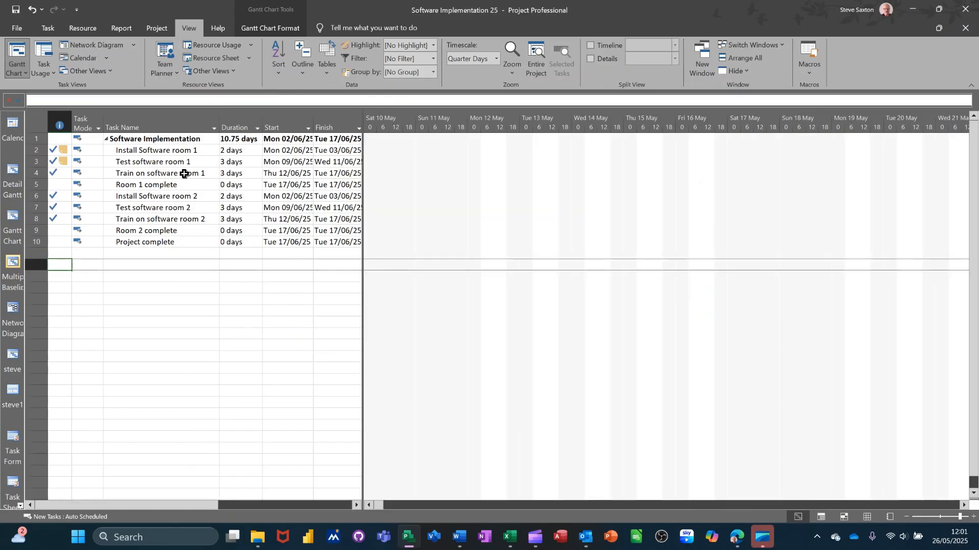
Locate the Test software room 1 task on the chart and examine the baseline bars across the June dates
{"action": "left_click", "coordinate": [169, 162]}
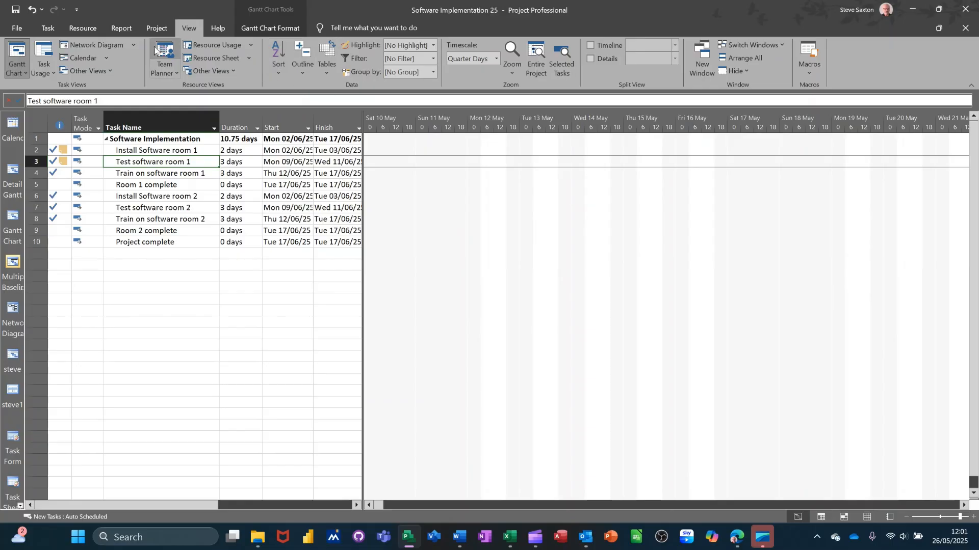
{"action": "left_click", "coordinate": [48, 28]}
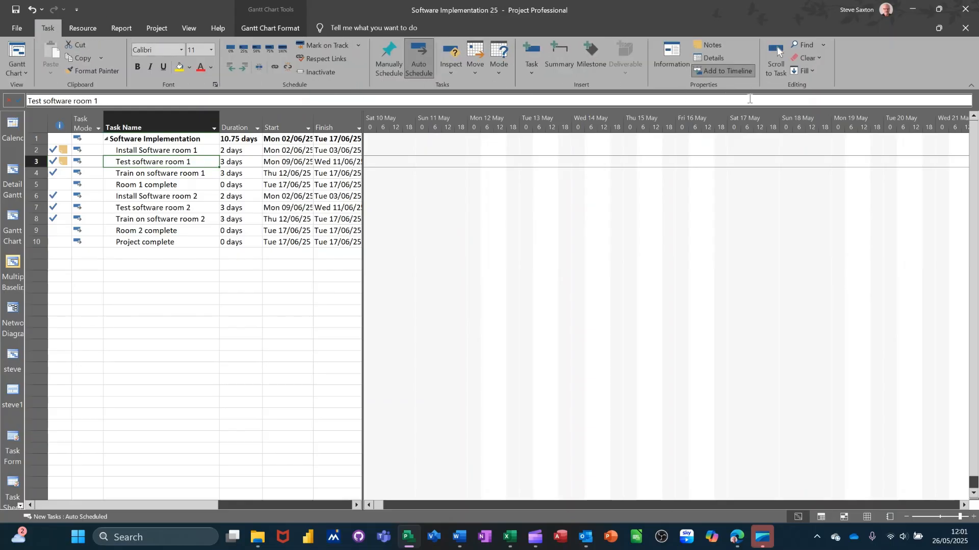
{"action": "left_click", "coordinate": [775, 52]}
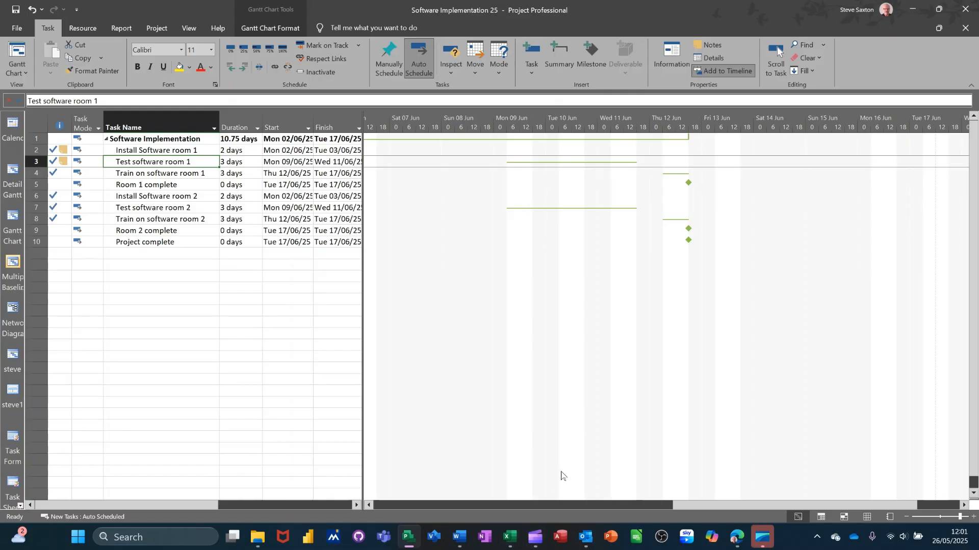
{"action": "left_click_drag", "start_coordinate": [700, 506], "coordinate": [607, 502]}
{"action": "left_click_drag", "start_coordinate": [590, 500], "coordinate": [577, 500]}
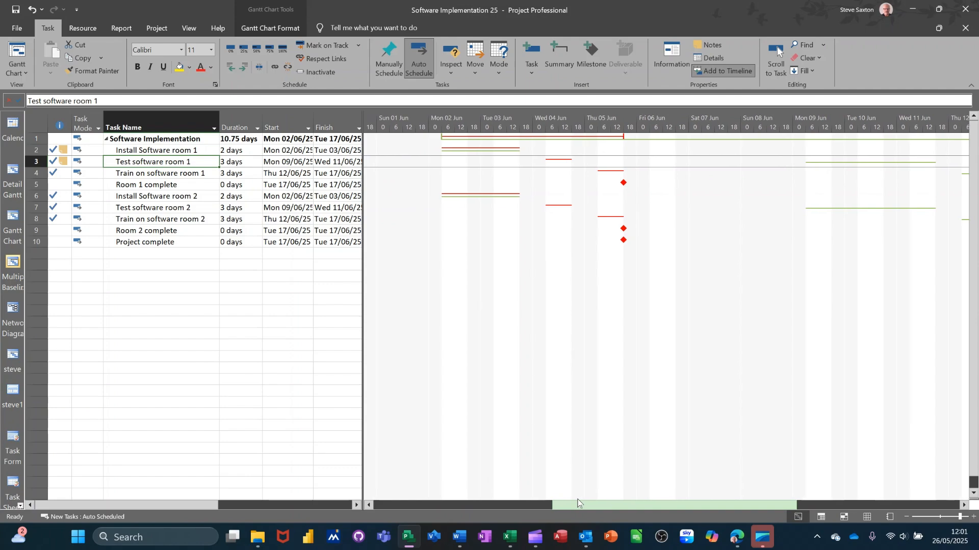
{"action": "left_click_drag", "start_coordinate": [577, 503], "coordinate": [561, 505]}
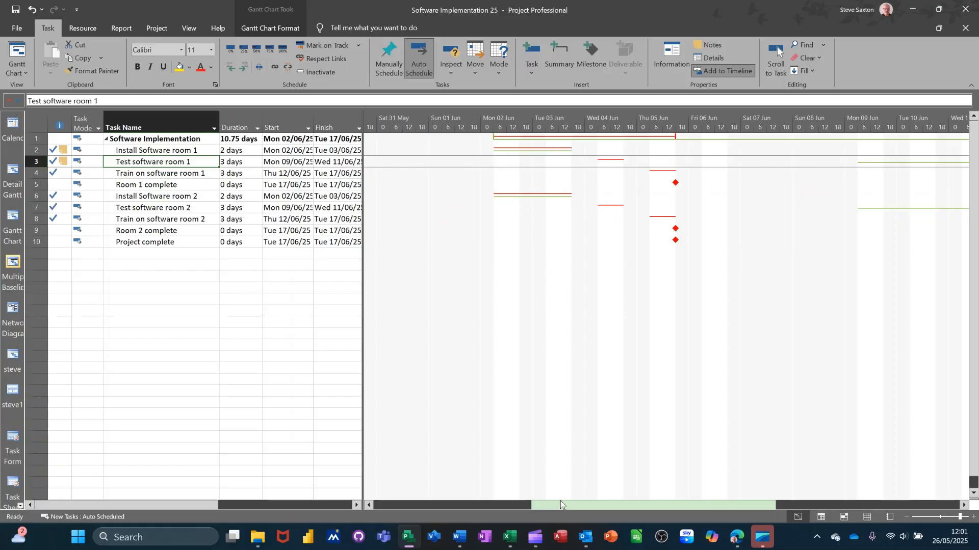
{"action": "left_click_drag", "start_coordinate": [561, 505], "coordinate": [563, 484]}
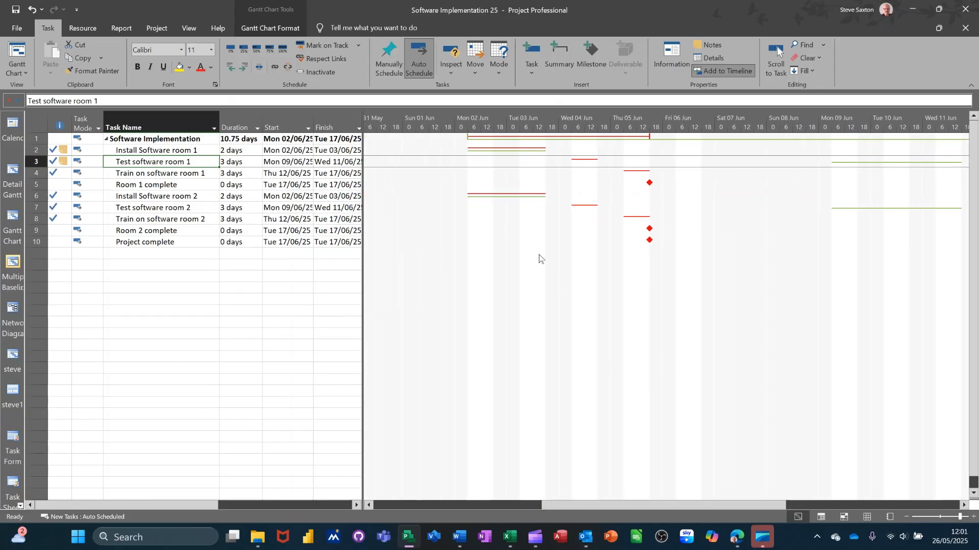
{"action": "left_click_drag", "start_coordinate": [632, 506], "coordinate": [607, 484]}
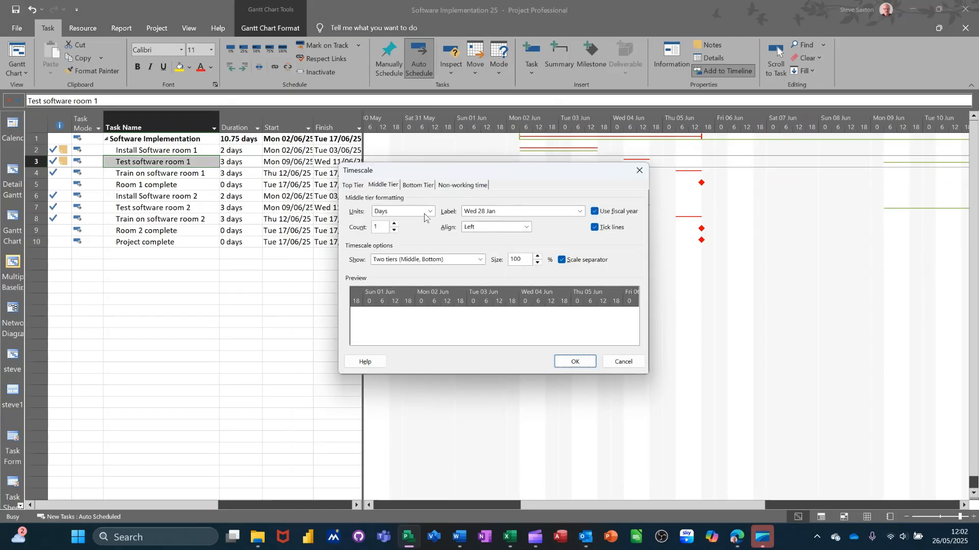
Set the timescale's bottom tier to units of Days with a count of 1
{"action": "left_click", "coordinate": [414, 186]}
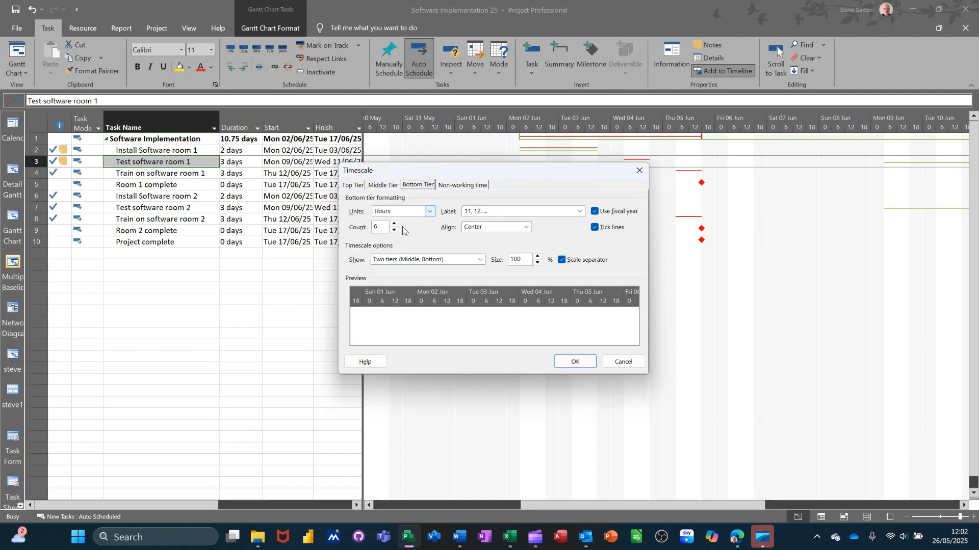
{"action": "left_click", "coordinate": [429, 213]}
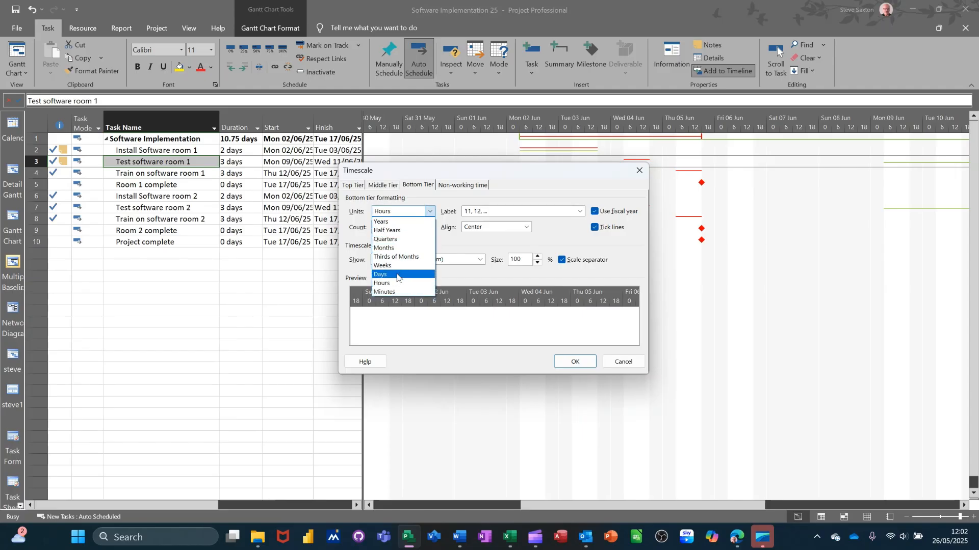
{"action": "left_click", "coordinate": [400, 275]}
{"action": "left_click", "coordinate": [493, 318]}
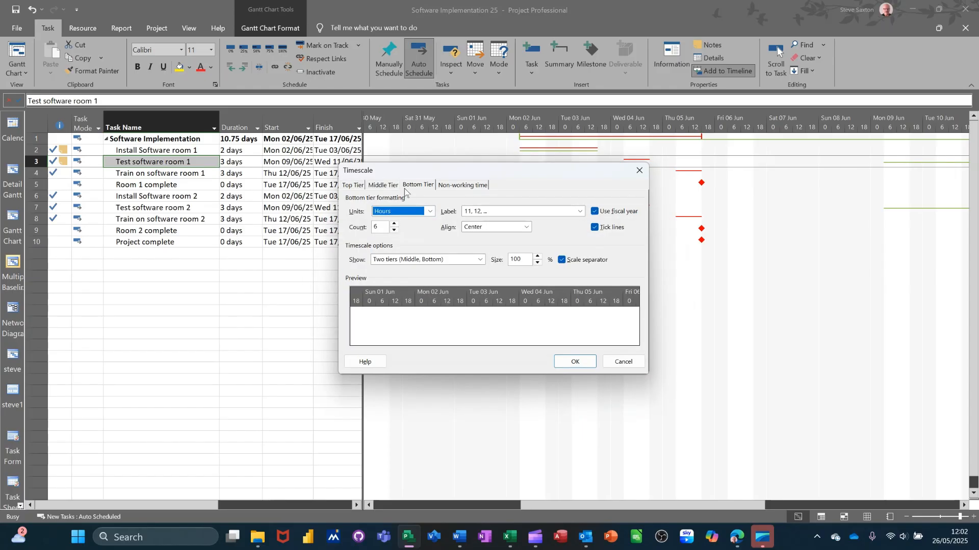
{"action": "left_click", "coordinate": [394, 231]}
{"action": "left_click", "coordinate": [393, 230]}
{"action": "left_click", "coordinate": [393, 230]}
{"action": "left_click", "coordinate": [394, 230]}
{"action": "left_click", "coordinate": [393, 230]}
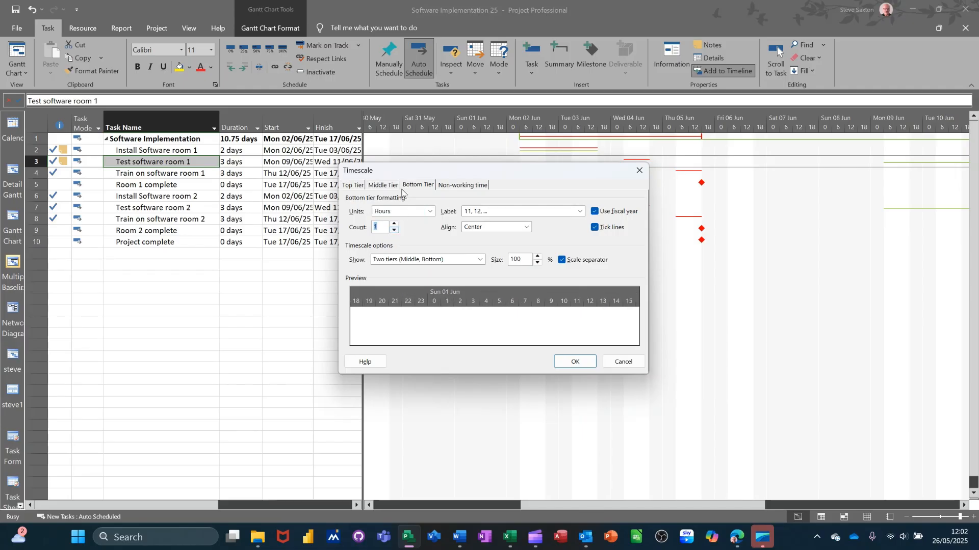
{"action": "left_click", "coordinate": [420, 214]}
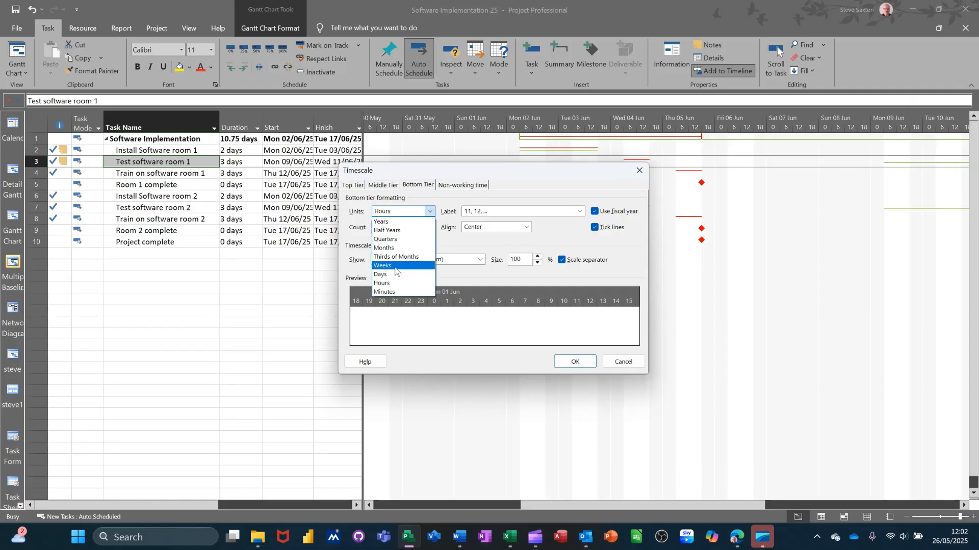
{"action": "left_click", "coordinate": [390, 275]}
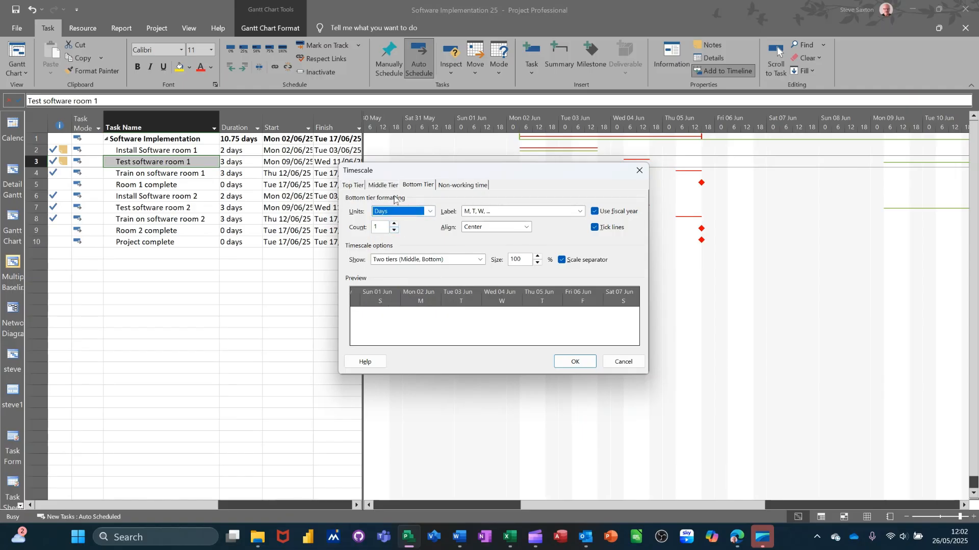
Set the timescale's middle tier units to Weeks and apply the new timescale to the chart
{"action": "left_click", "coordinate": [384, 186]}
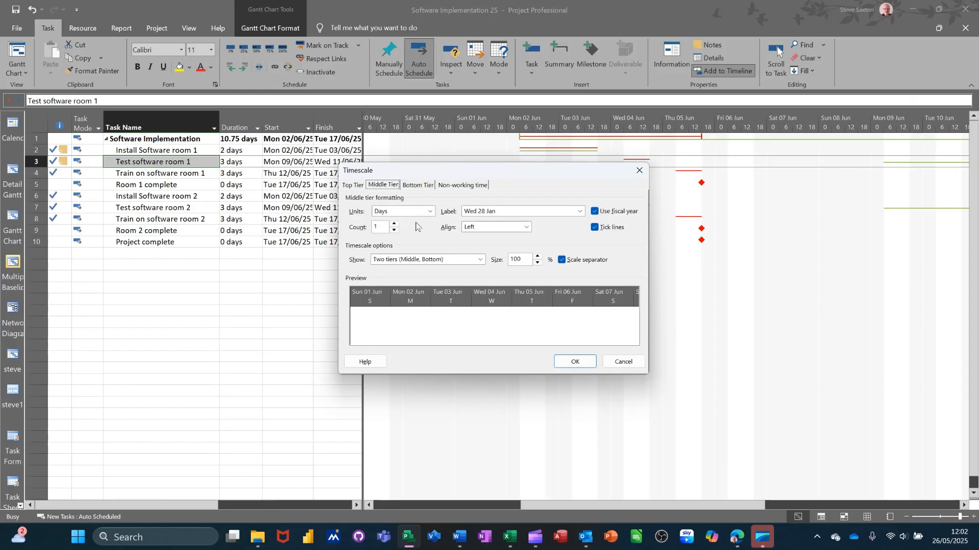
{"action": "left_click", "coordinate": [428, 214]}
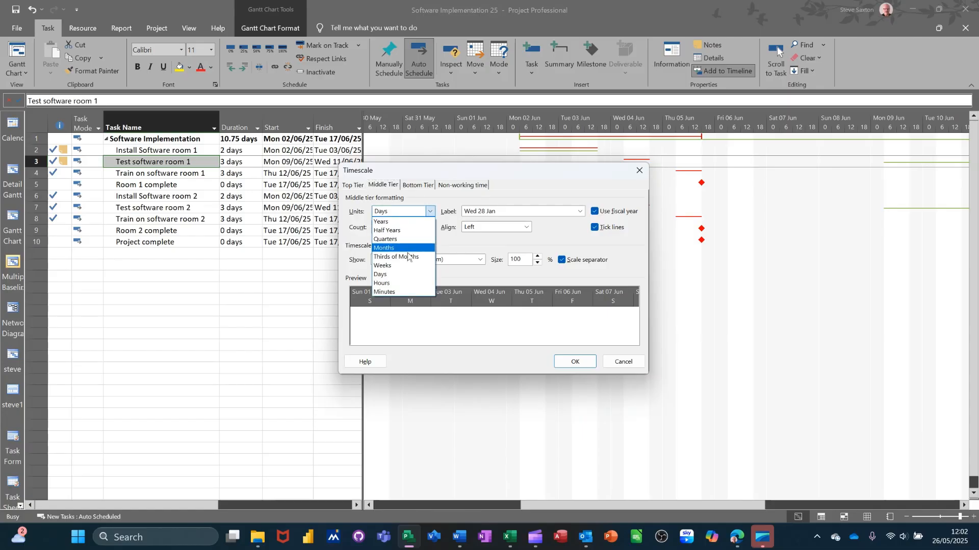
{"action": "left_click", "coordinate": [402, 265]}
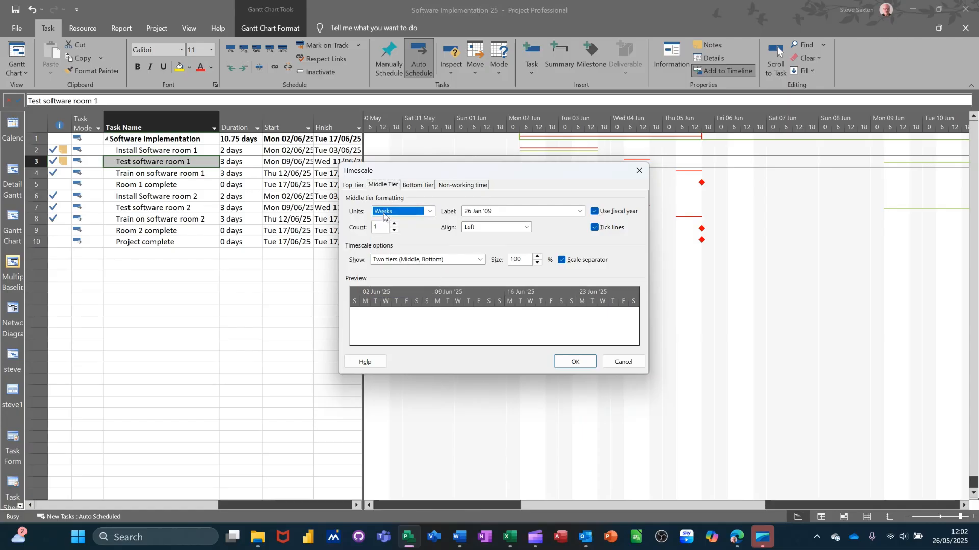
{"action": "left_click", "coordinate": [574, 362]}
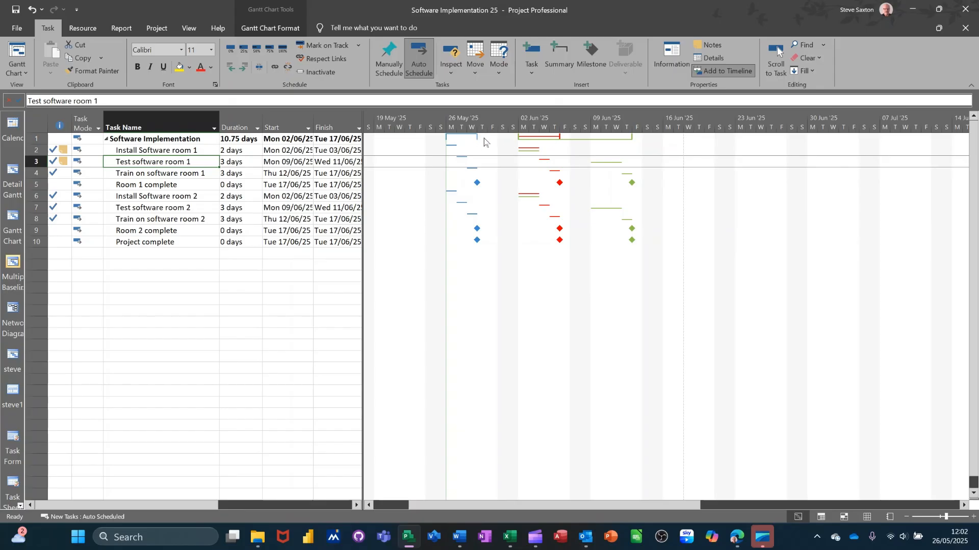
Add Baseline Cost as bar text on the right side of the Software Implementation task's blue original baseline bar
{"action": "mouse_move", "coordinate": [476, 136]}
{"action": "double_click", "coordinate": [476, 136]}
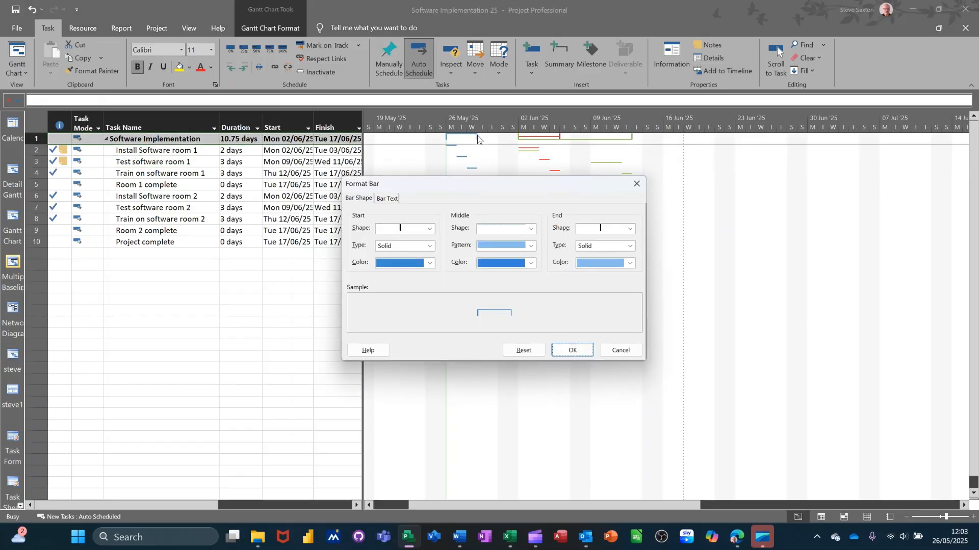
{"action": "left_click", "coordinate": [389, 198]}
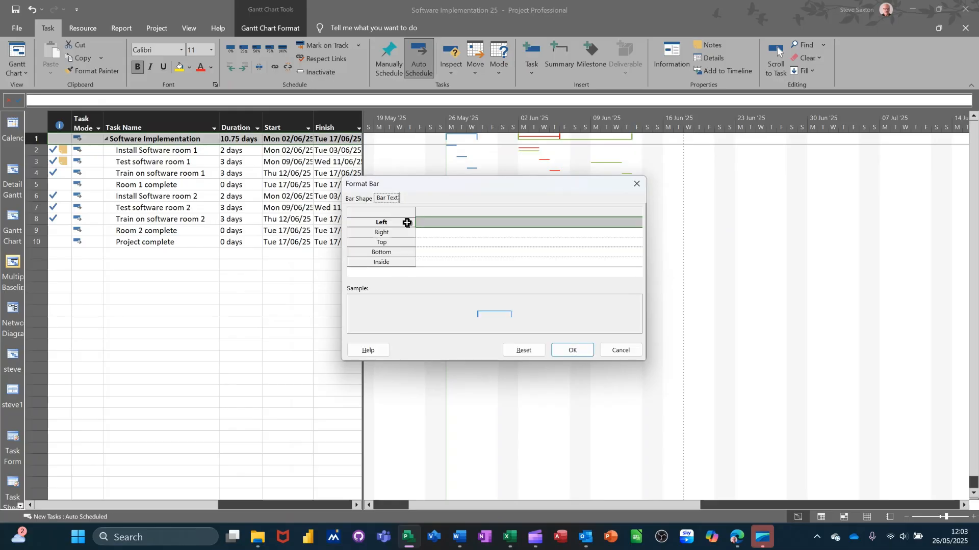
{"action": "left_click", "coordinate": [432, 236]}
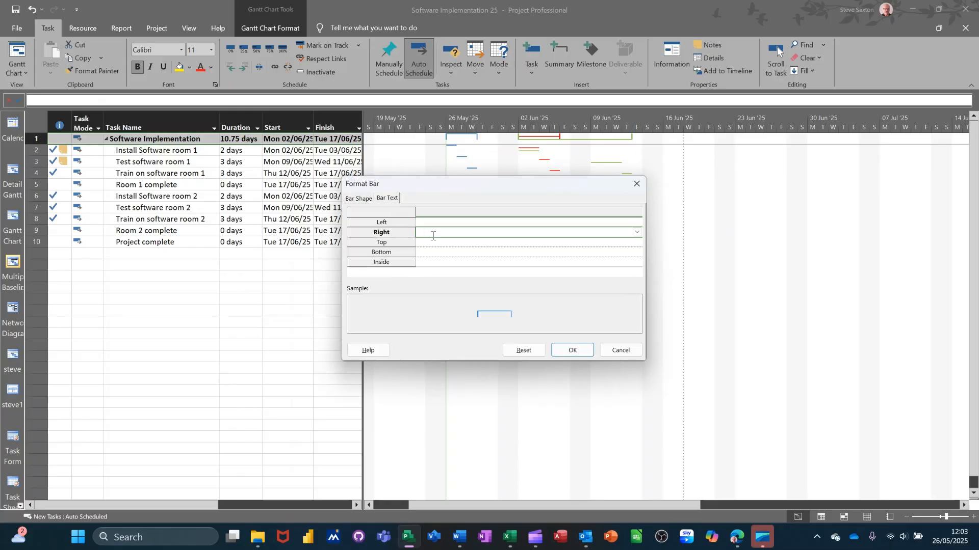
{"action": "type", "text": "B"}
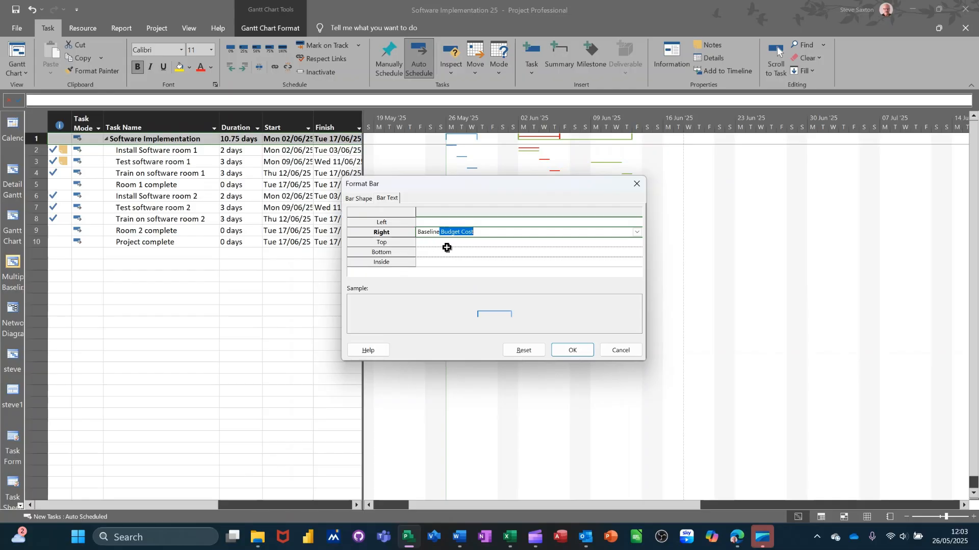
{"action": "type", "text": "C"}
{"action": "left_click", "coordinate": [569, 350]}
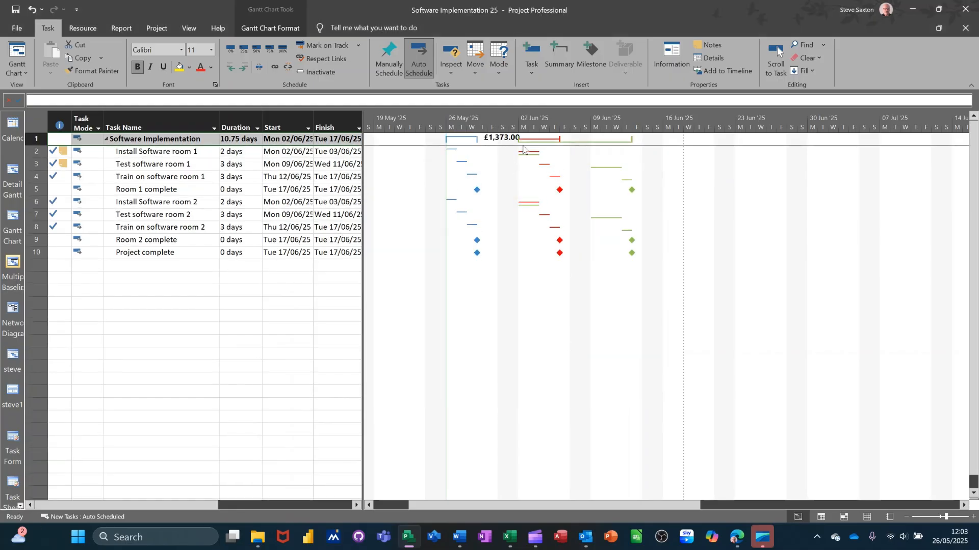
Add Baseline1 Cost as bar text on the right side of the Software Implementation task's red Baseline 1 bar
{"action": "double_click", "coordinate": [560, 142]}
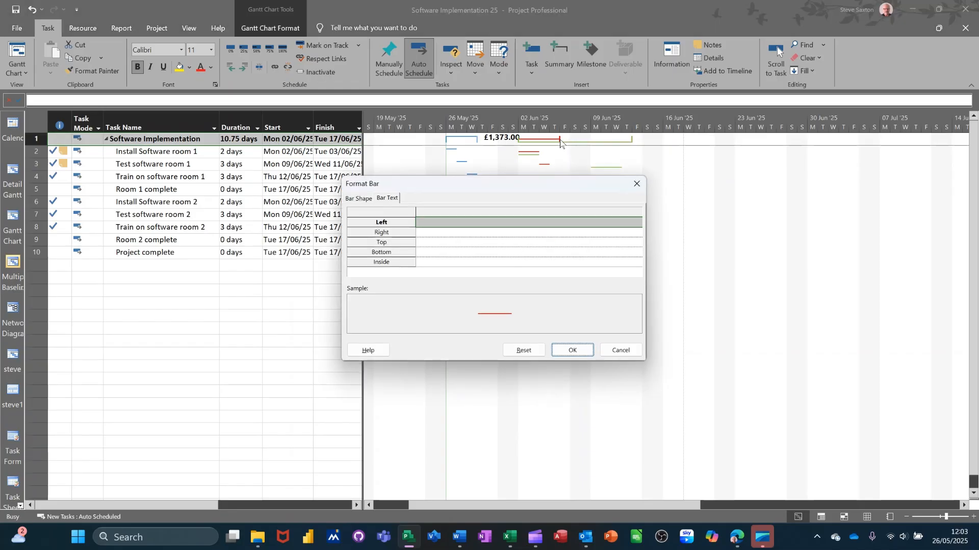
{"action": "left_click", "coordinate": [394, 199]}
{"action": "left_click", "coordinate": [436, 232]}
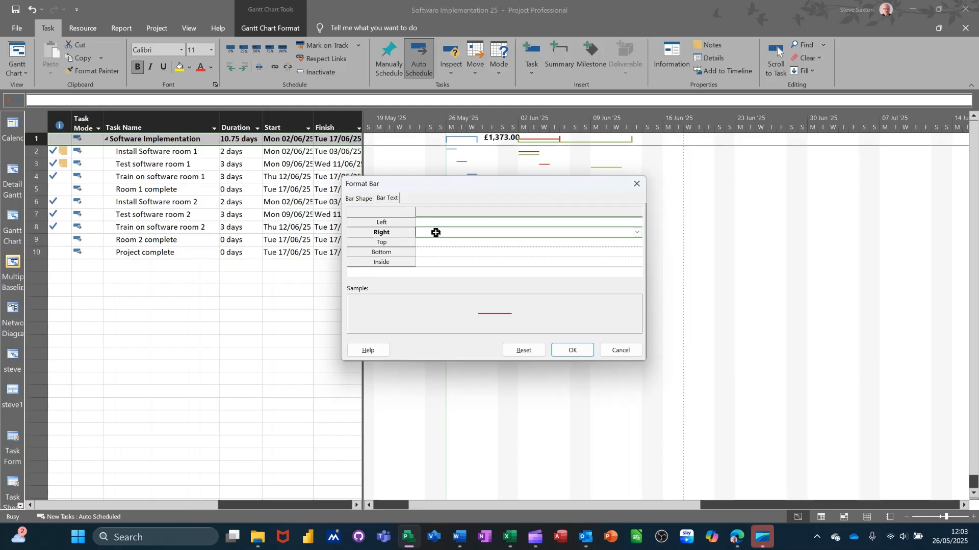
{"action": "type", "text": "Baseline1 Cost"}
{"action": "key", "text": "Return"}
{"action": "left_click", "coordinate": [566, 351]}
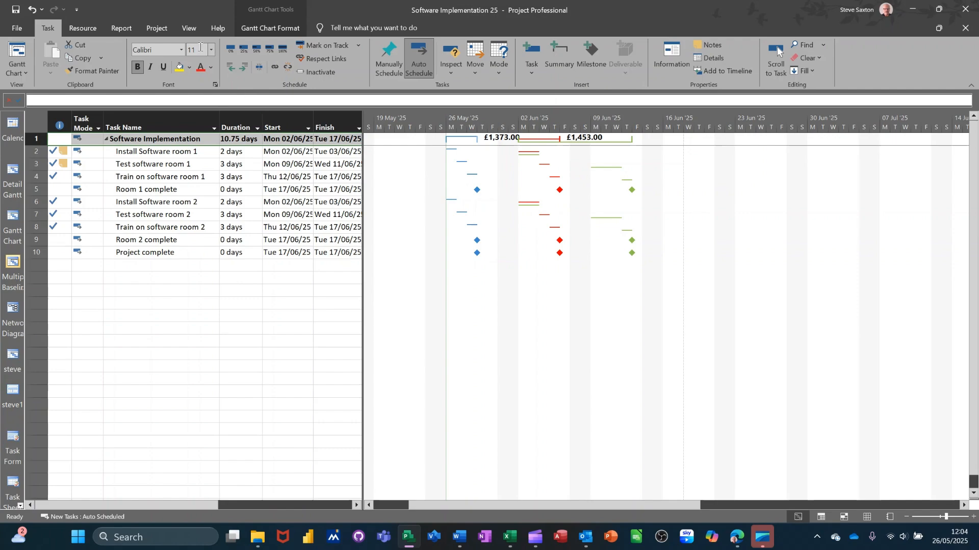
Bring up the view options for changing from the Multiple Baselines Gantt to another view
{"action": "left_click", "coordinate": [189, 30]}
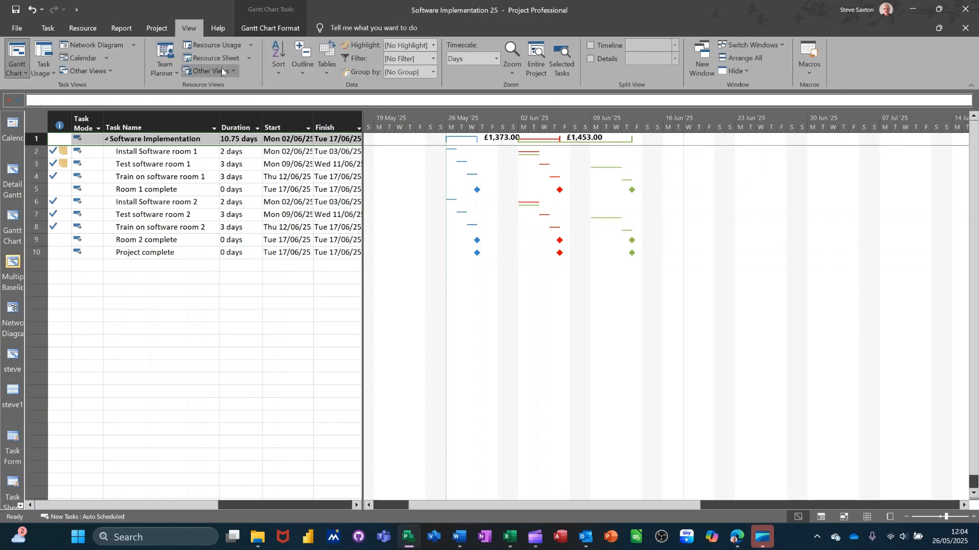